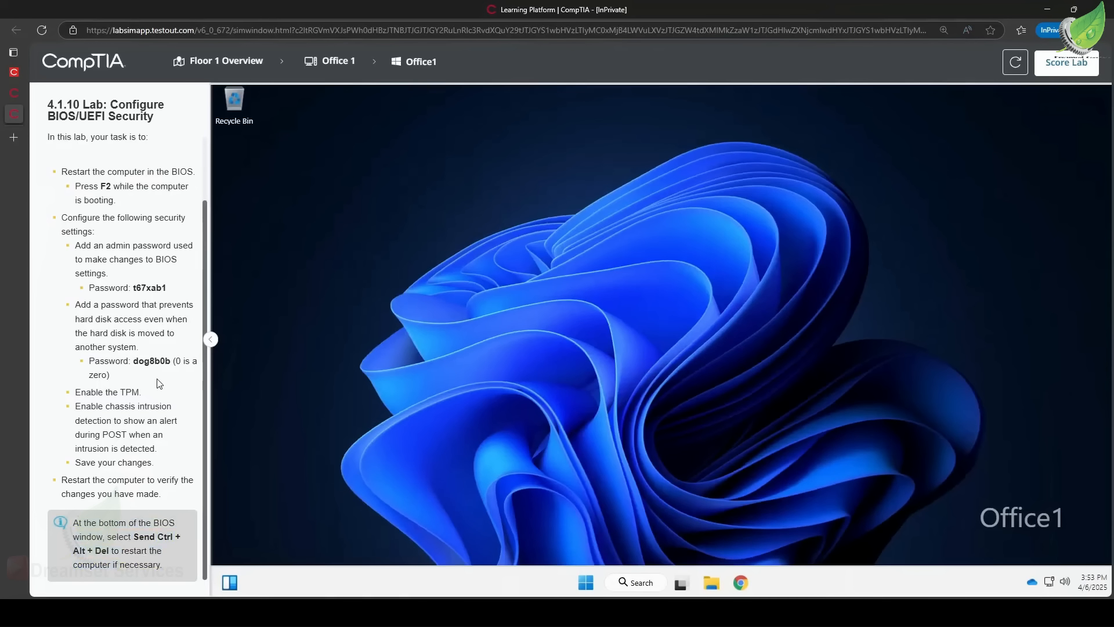
Restart the computer from the Start menu's power options.
right_click(587, 586)
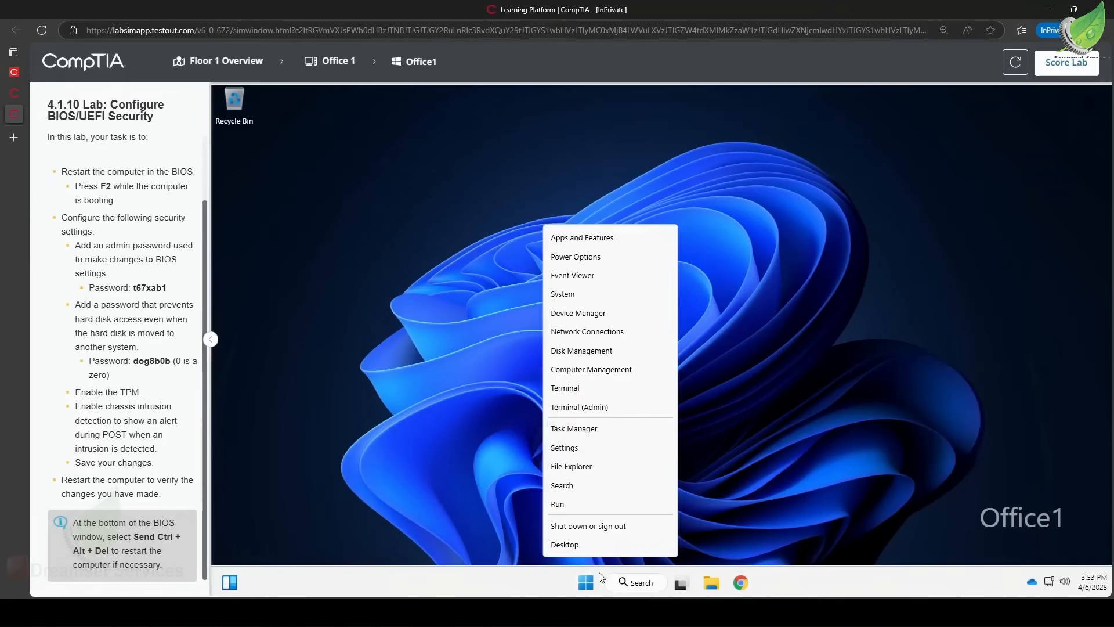
left_click(588, 585)
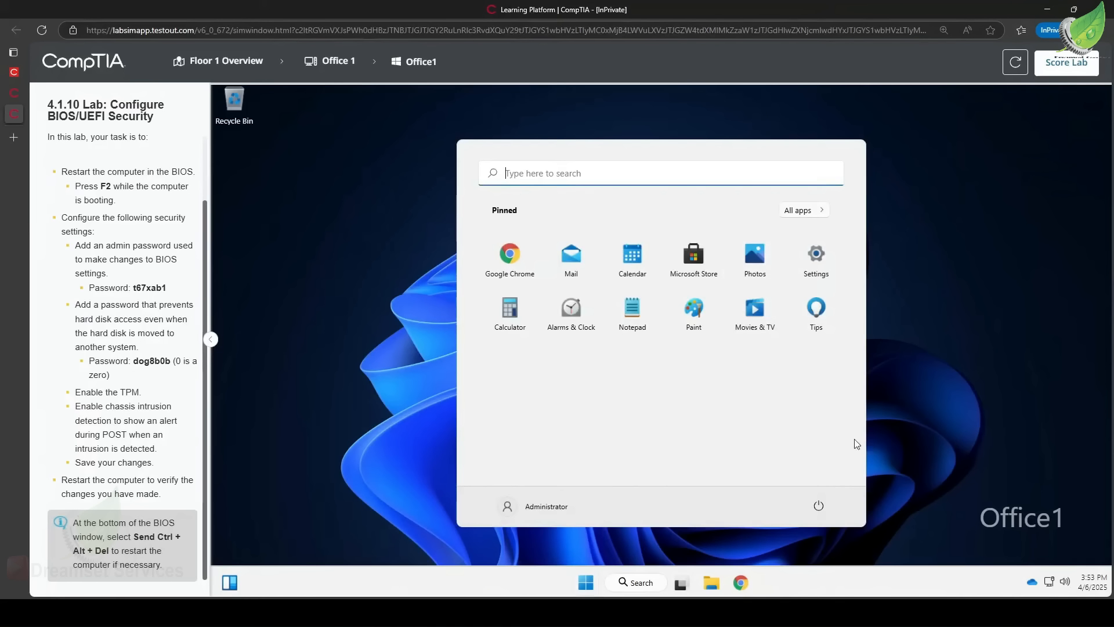
left_click(817, 506)
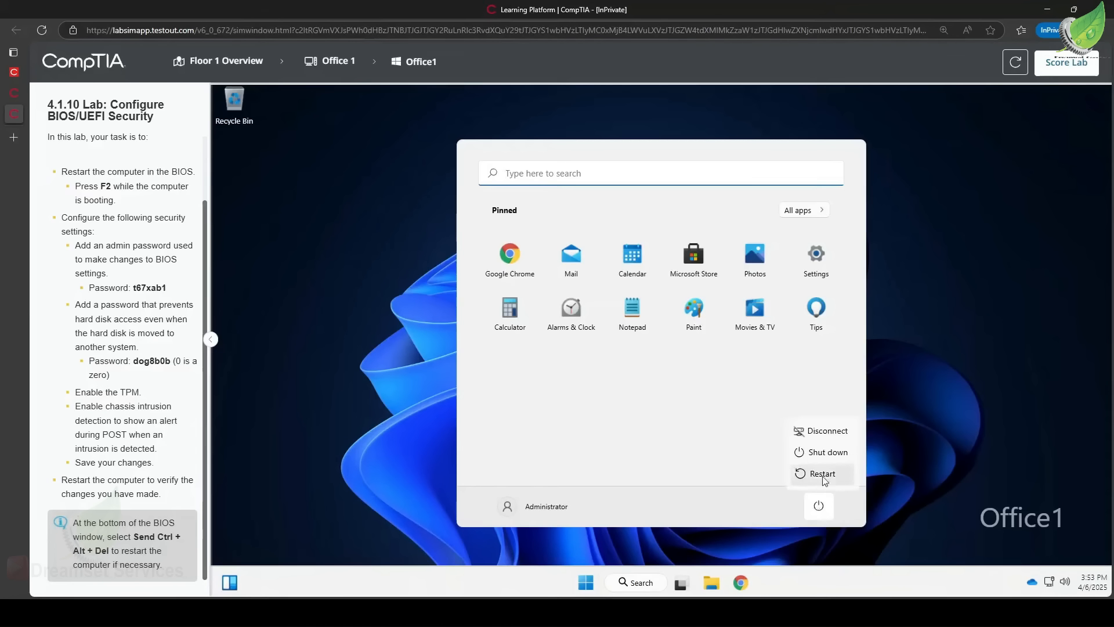
left_click(824, 473)
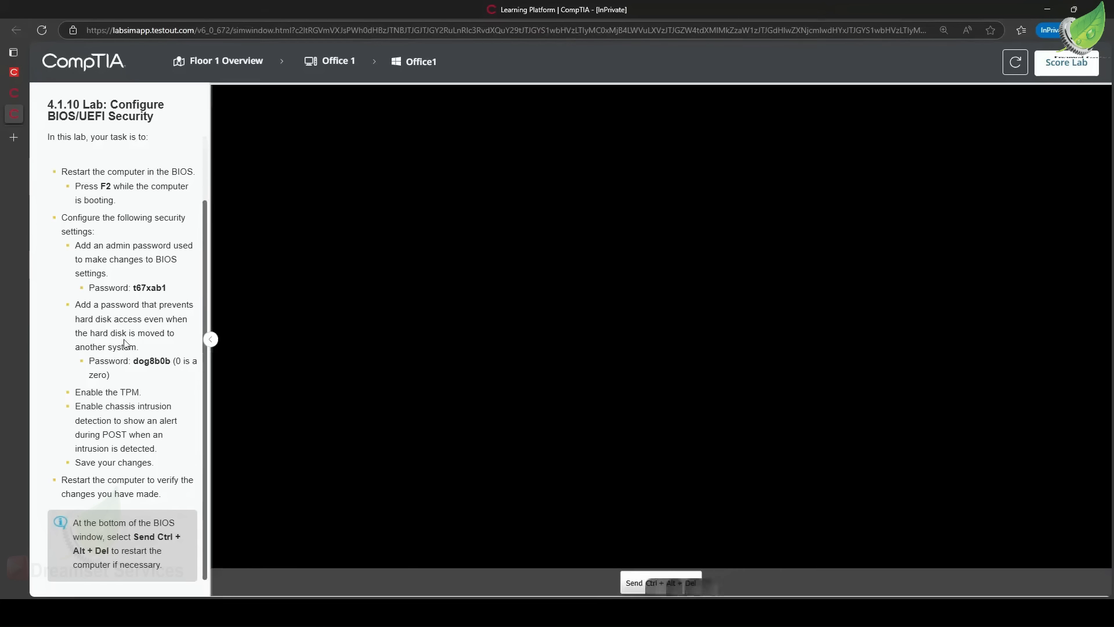
Read through the lab task's list of required BIOS security settings.
scroll(86, 293, "up", 2)
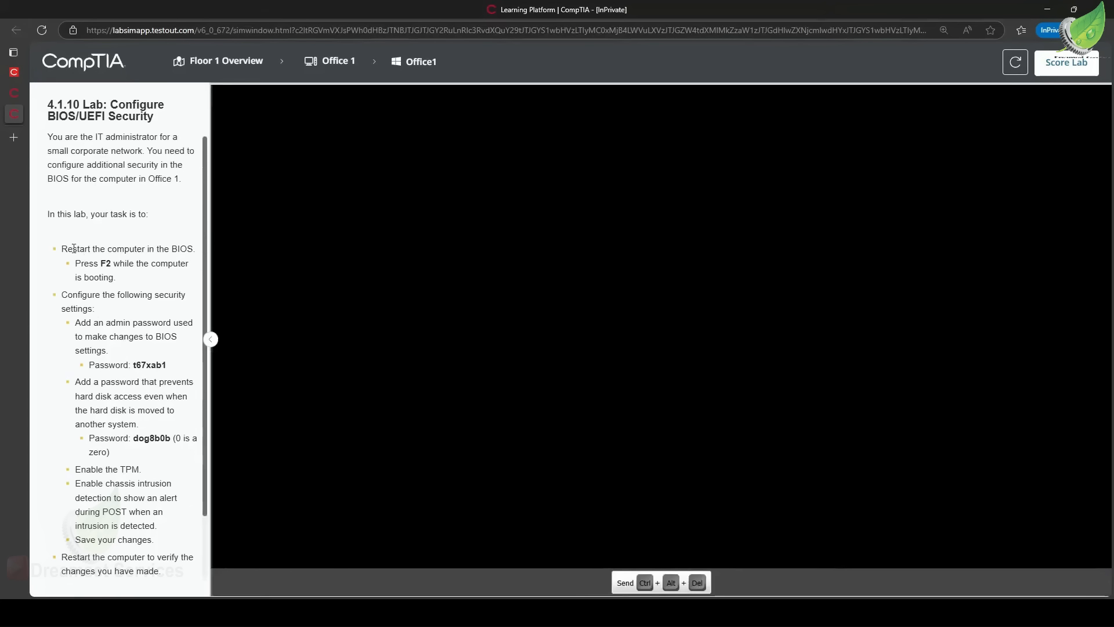
left_click_drag(73, 249, 177, 284)
left_click_drag(63, 294, 95, 310)
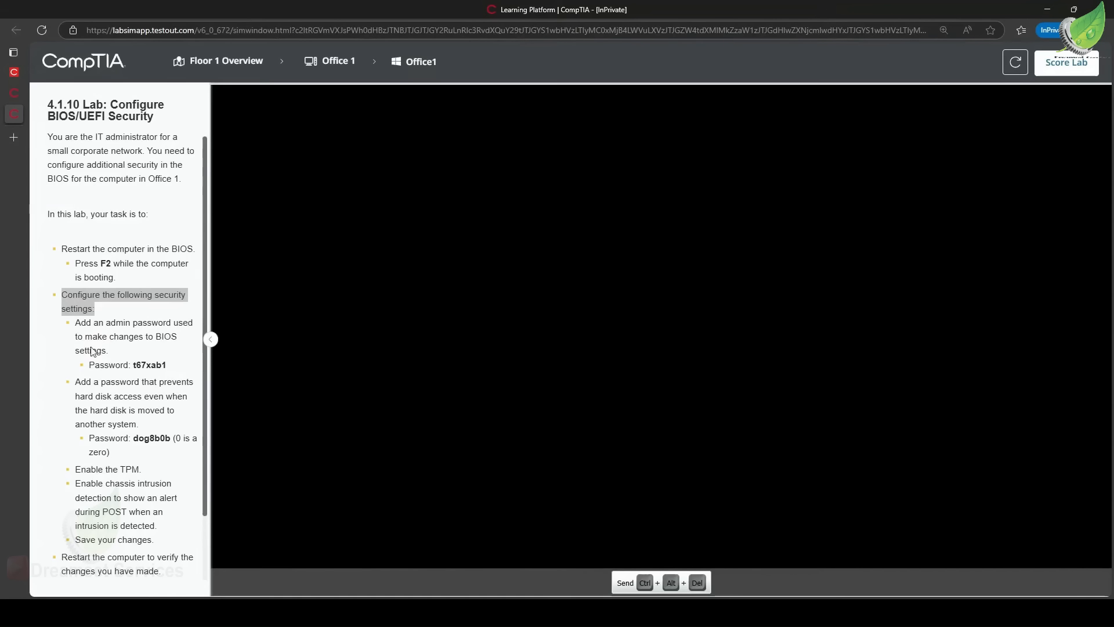
left_click_drag(75, 382, 180, 453)
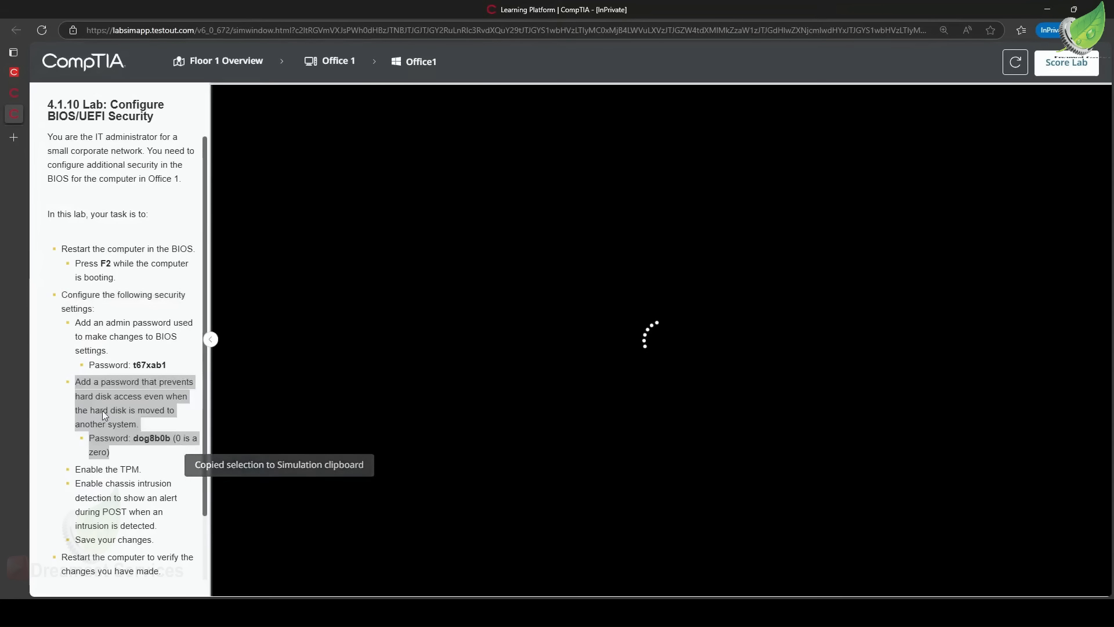
scroll(102, 409, "down", 1)
scroll(103, 406, "up", 1)
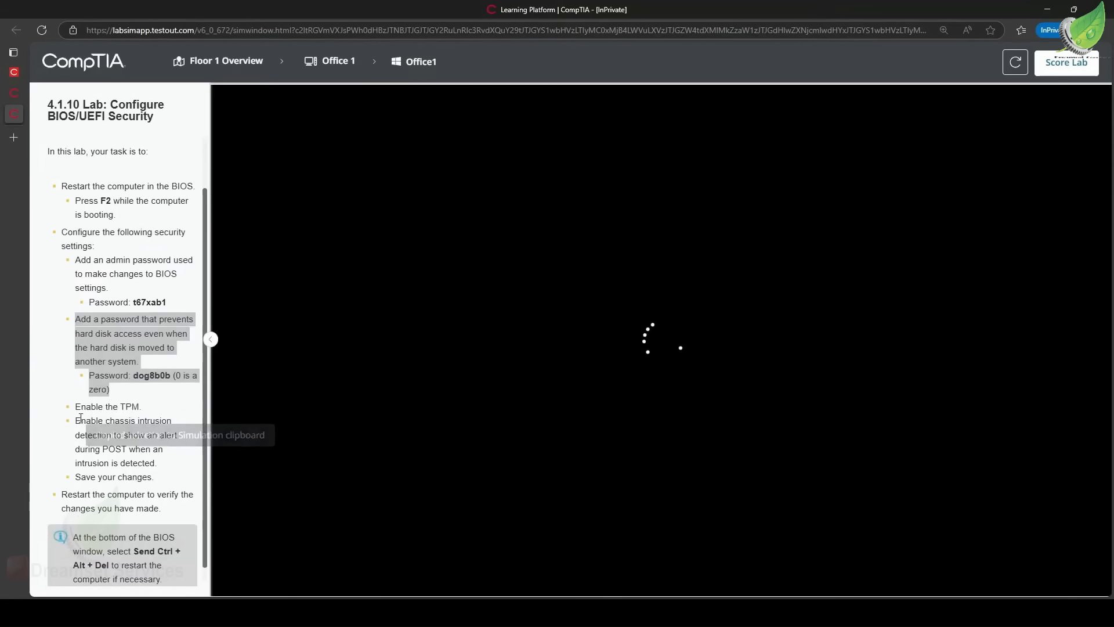
left_click(80, 407)
left_click_drag(77, 407, 145, 408)
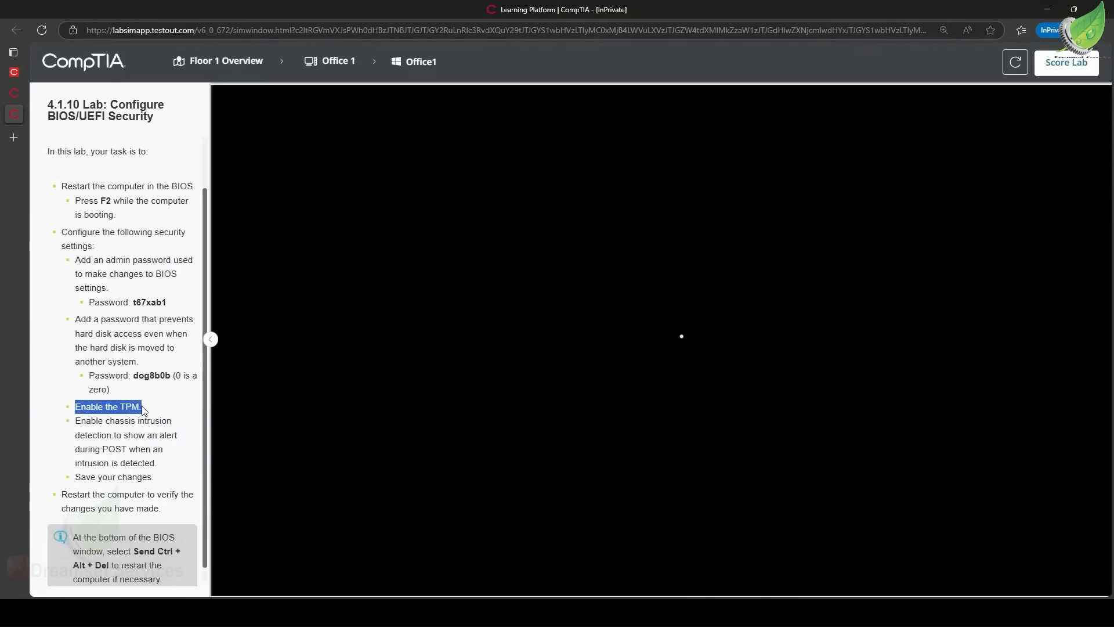
left_click_drag(81, 420, 167, 468)
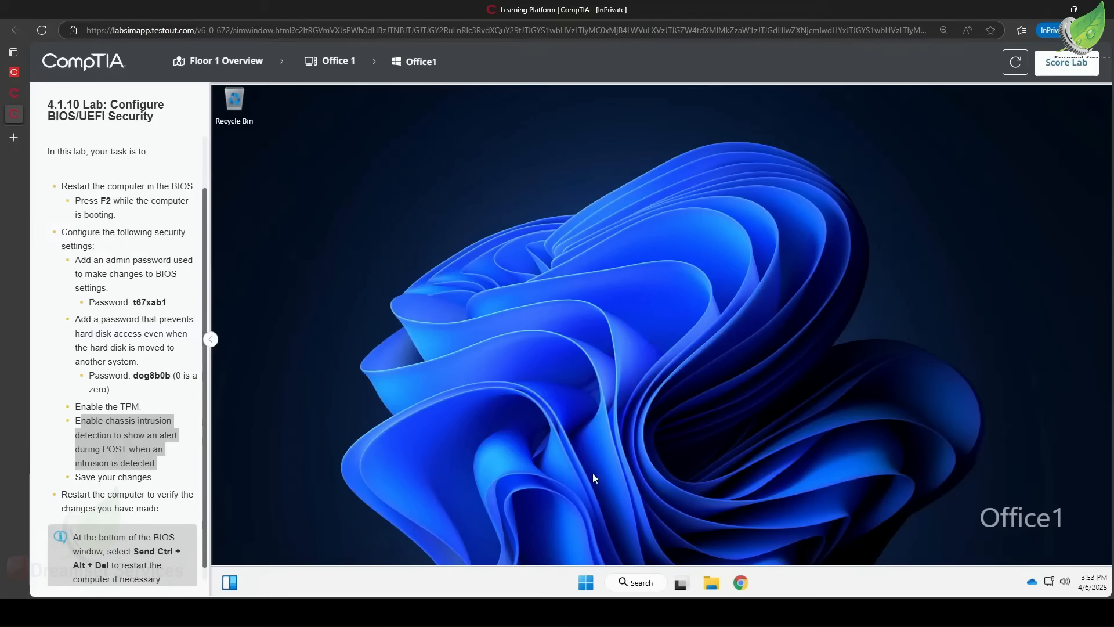
Restart the computer again and enter the BIOS setup while it boots.
left_click(587, 584)
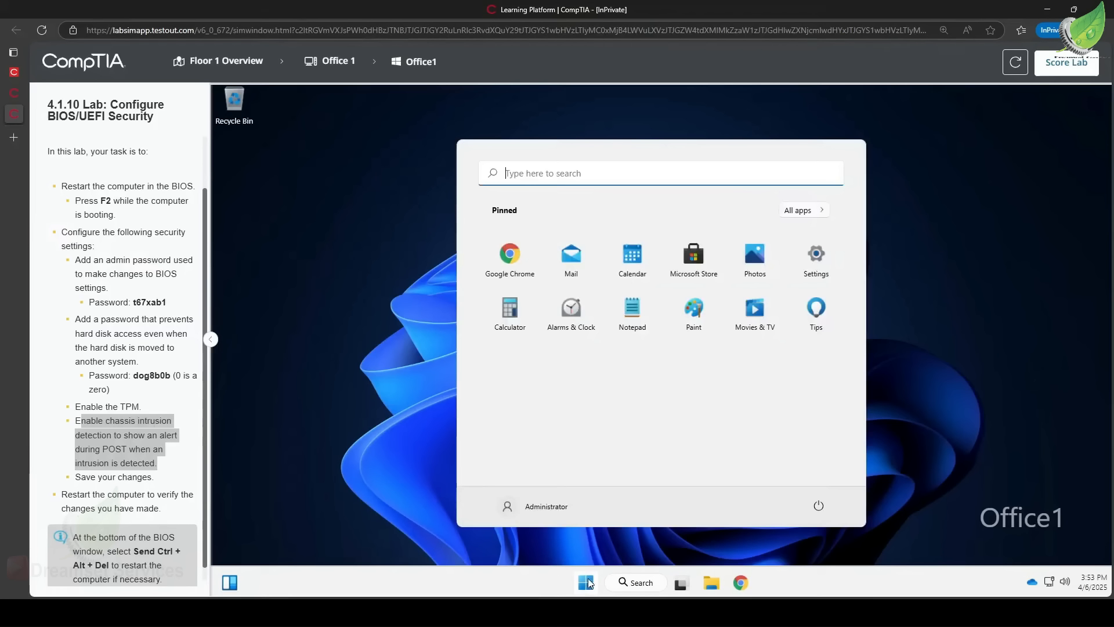
left_click(818, 508)
left_click(820, 473)
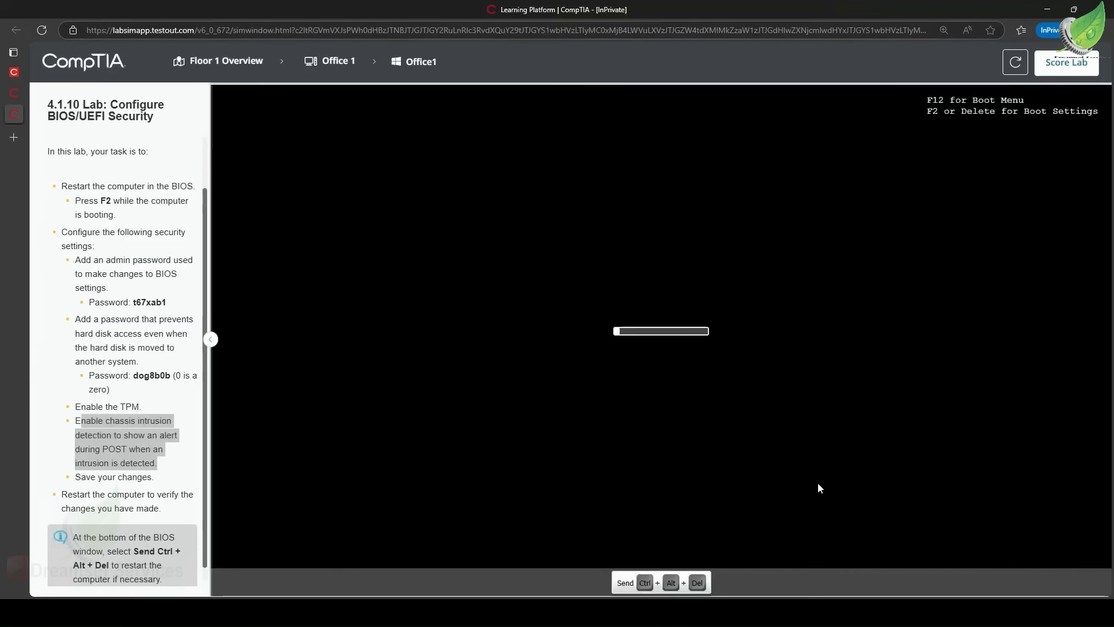
key("F2")
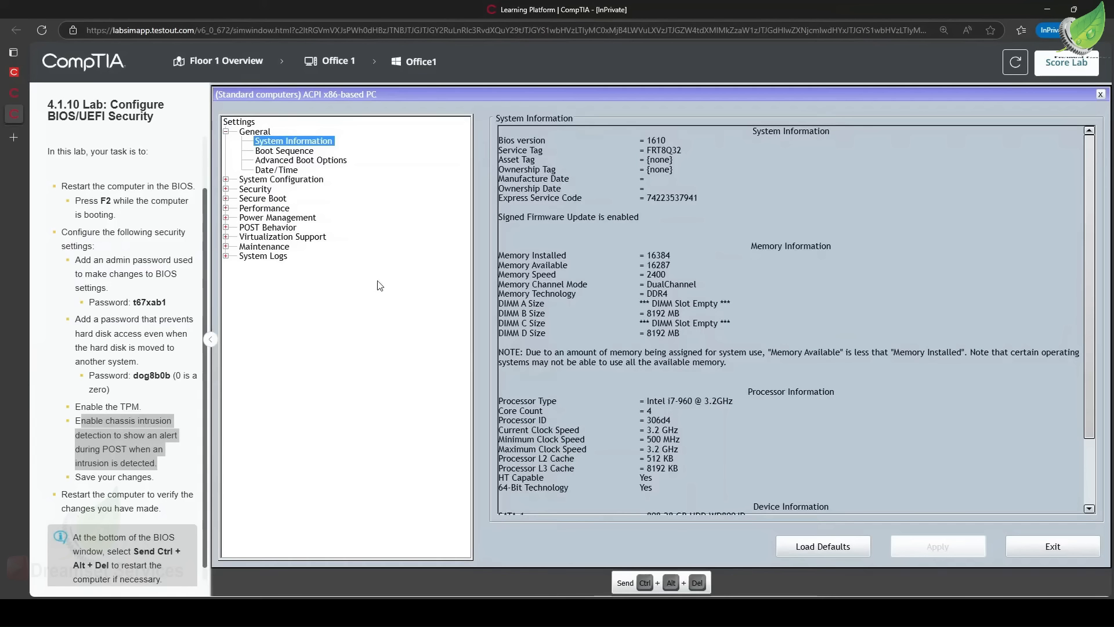
Expand the Security settings and set the admin password given in the task instructions, entering and confirming it.
left_click(226, 189)
scroll(130, 219, "up", 1)
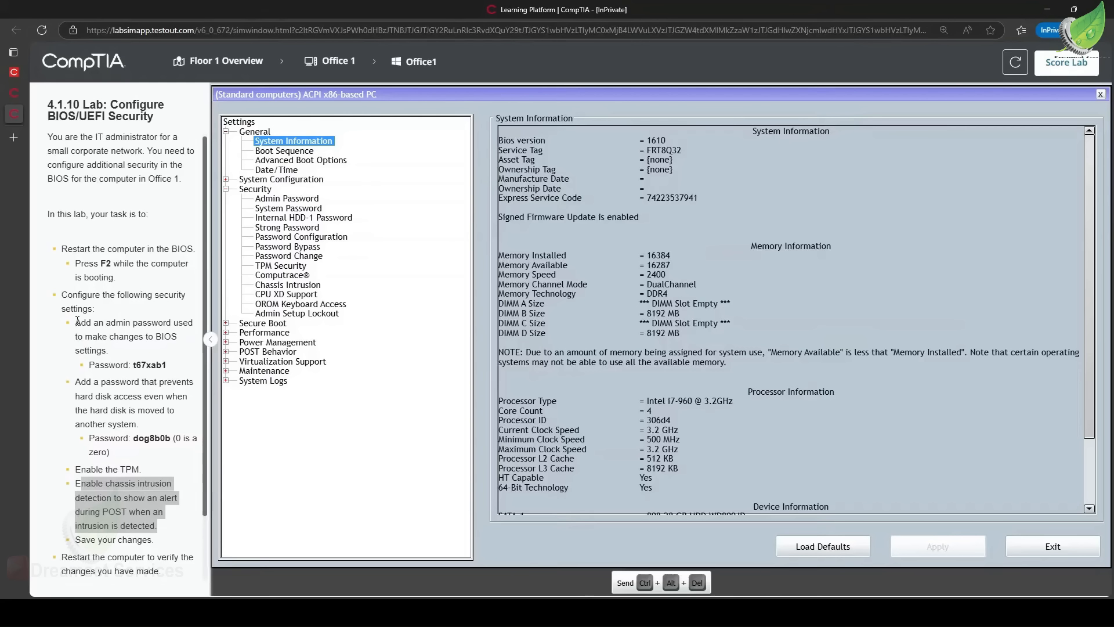
left_click_drag(75, 323, 173, 353)
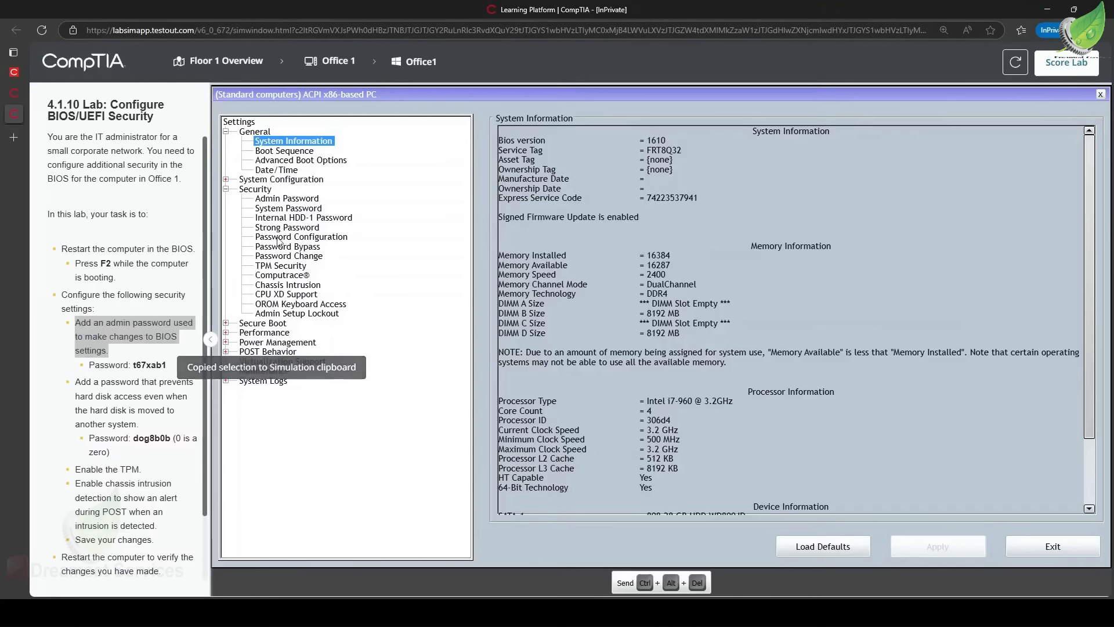
left_click(305, 200)
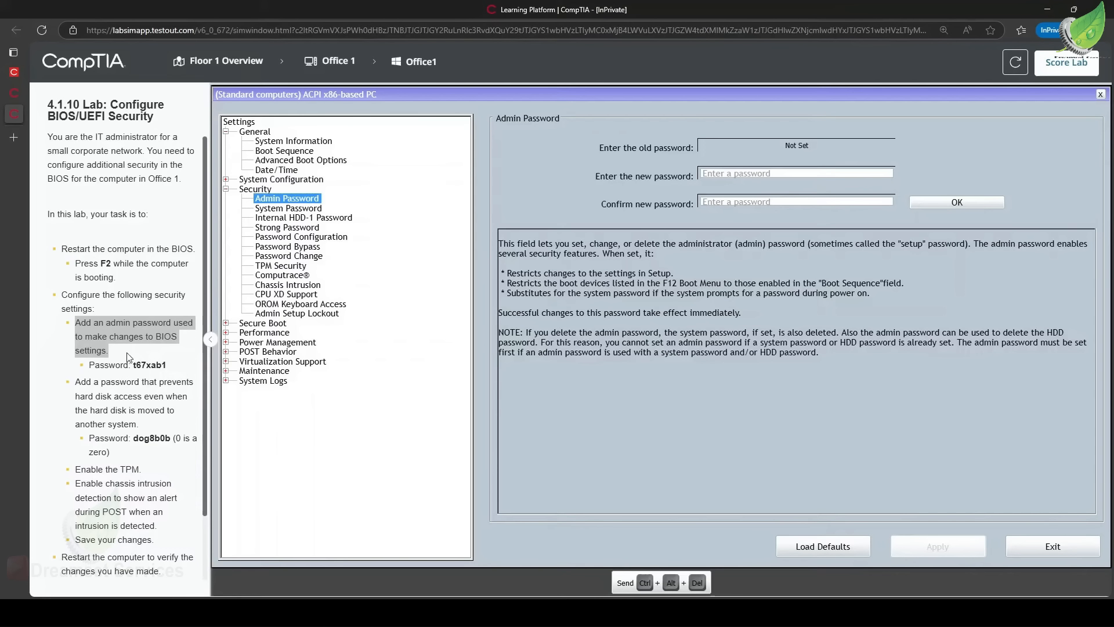
left_click_drag(135, 366, 168, 369)
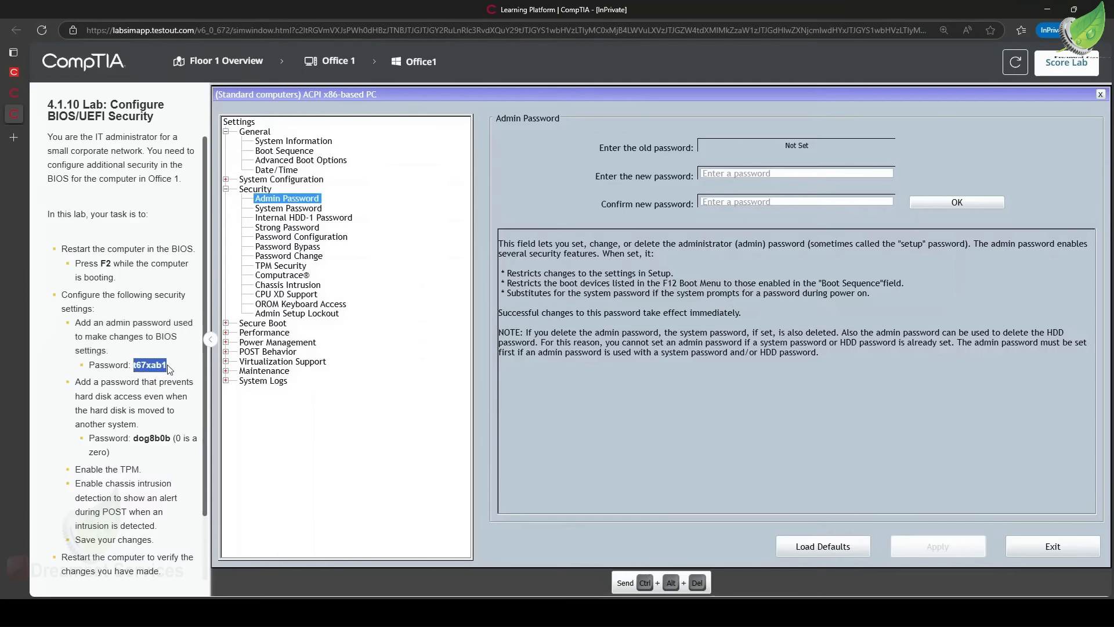
left_click(742, 176)
key("ctrl+v")
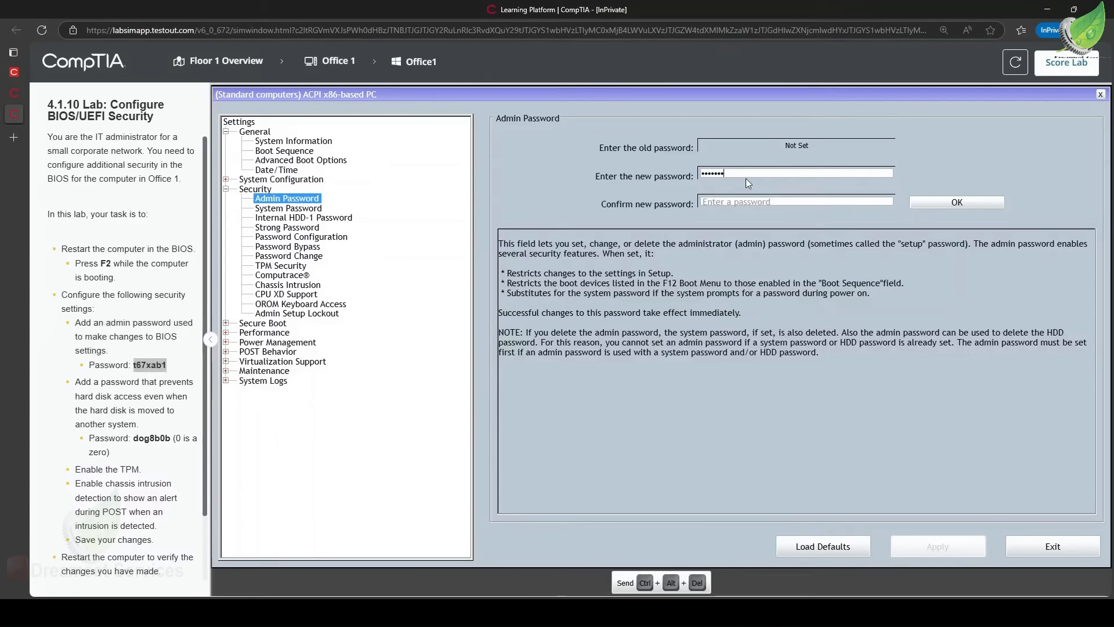
left_click(728, 201)
left_click(934, 201)
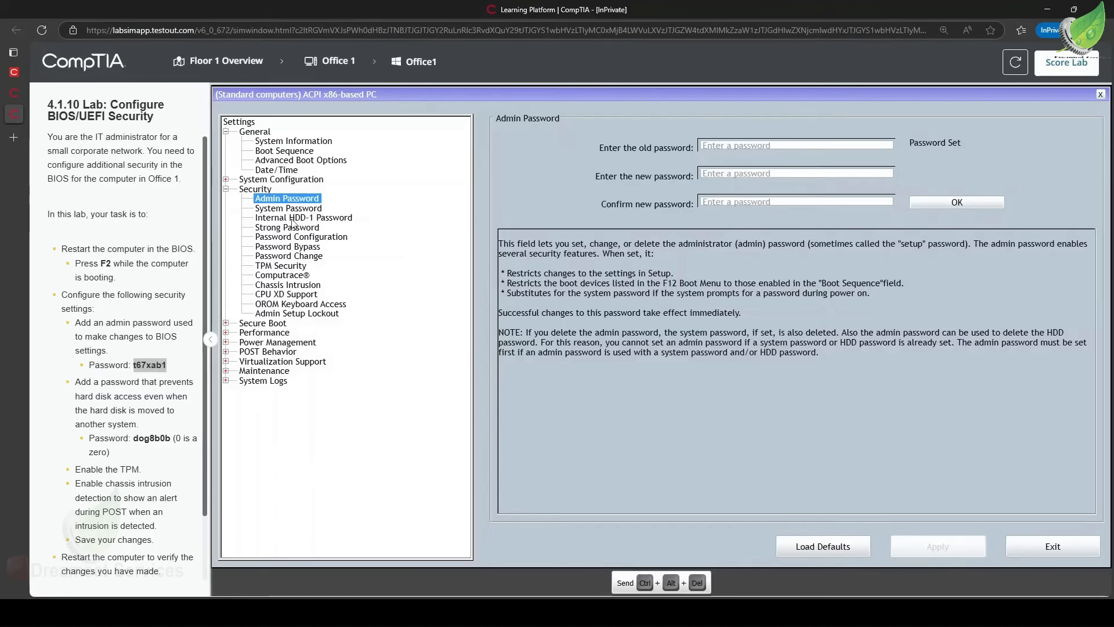
Set the Internal HDD-1 password from the task instructions, confirm it, and accept enabling Security Erase.
left_click_drag(89, 382, 169, 424)
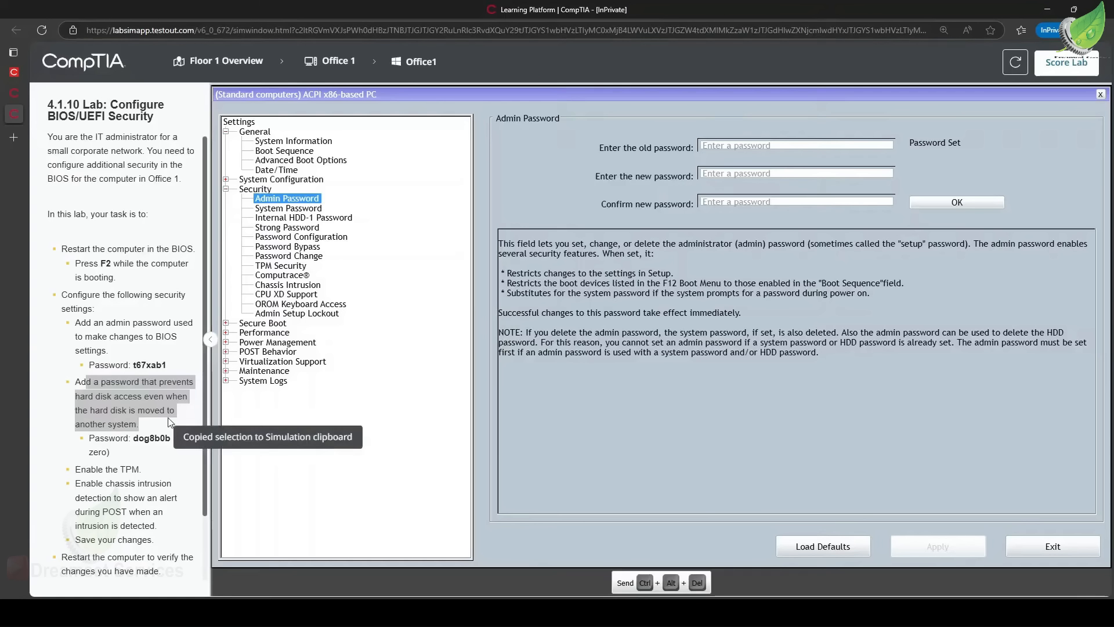
left_click(312, 218)
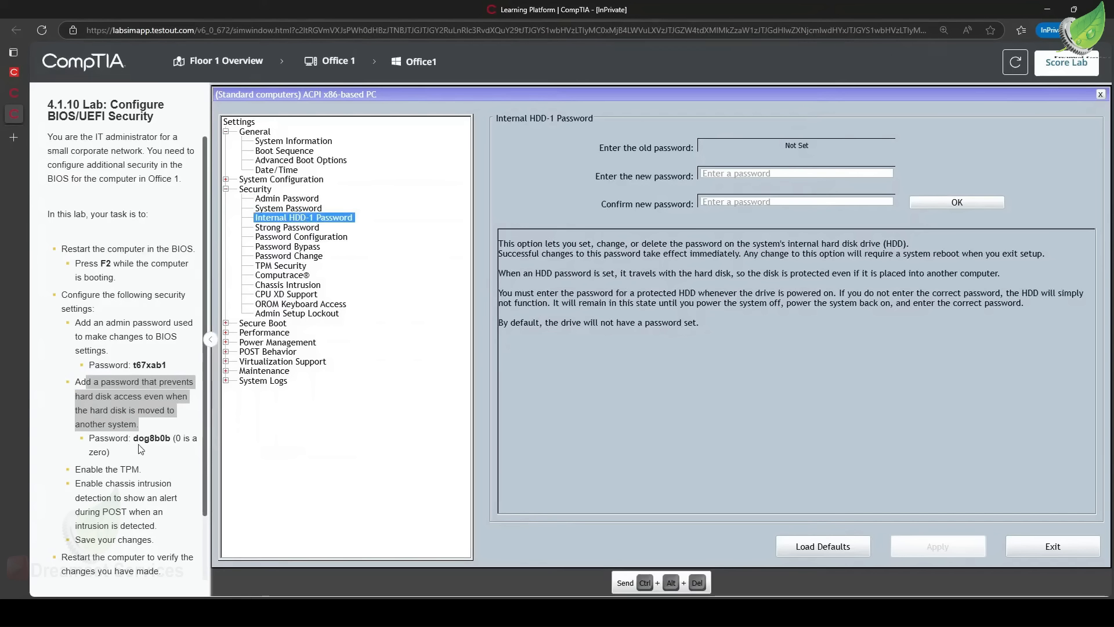
left_click_drag(134, 439, 170, 442)
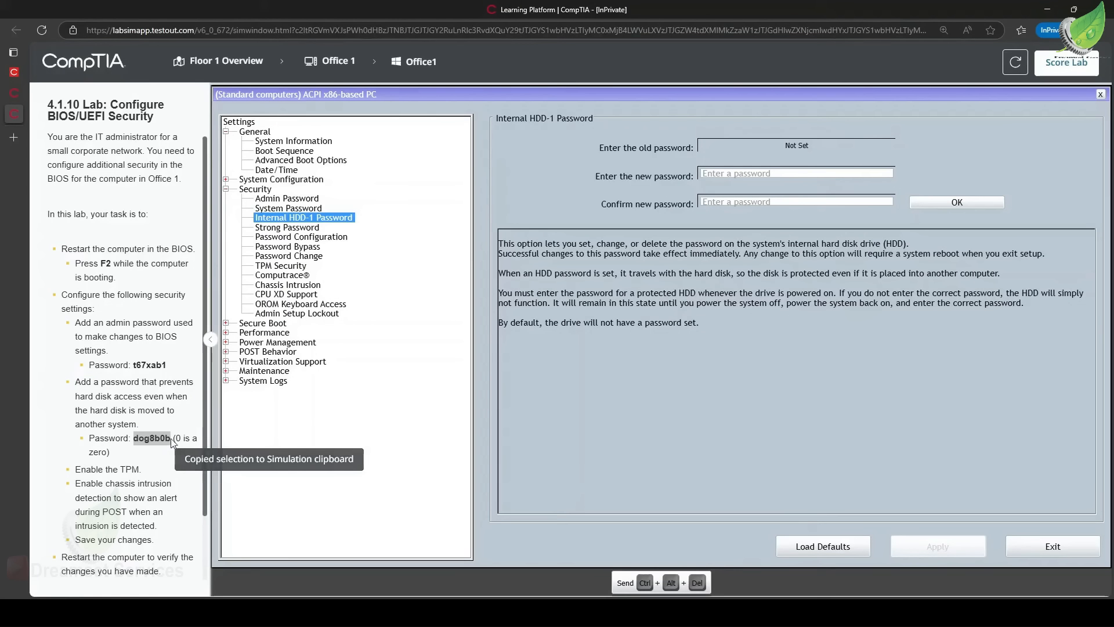
left_click(743, 175)
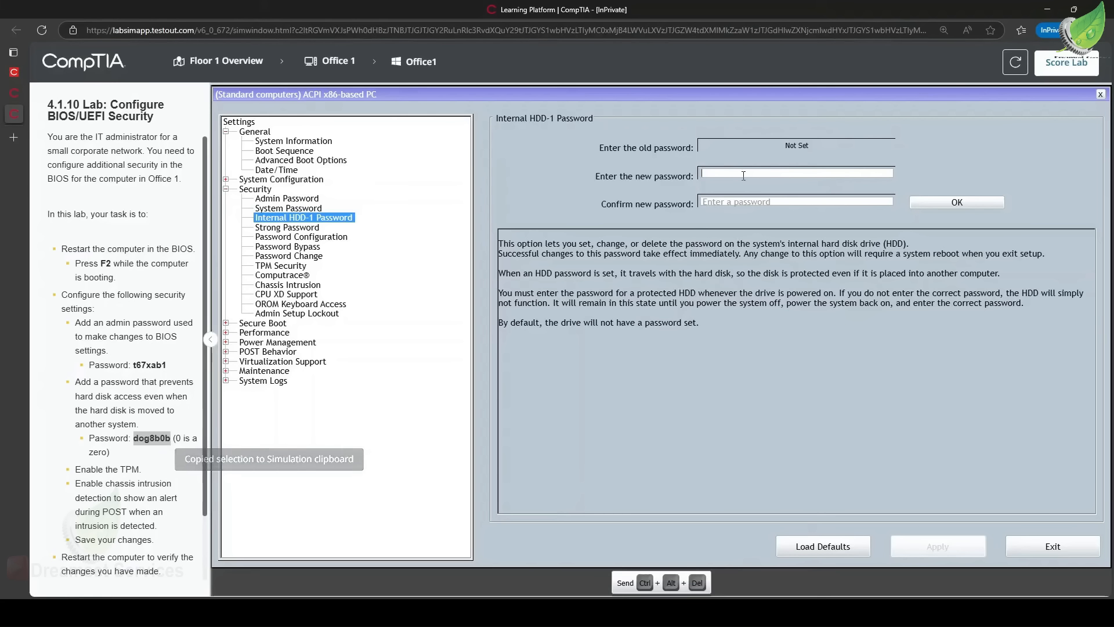
left_click(732, 204)
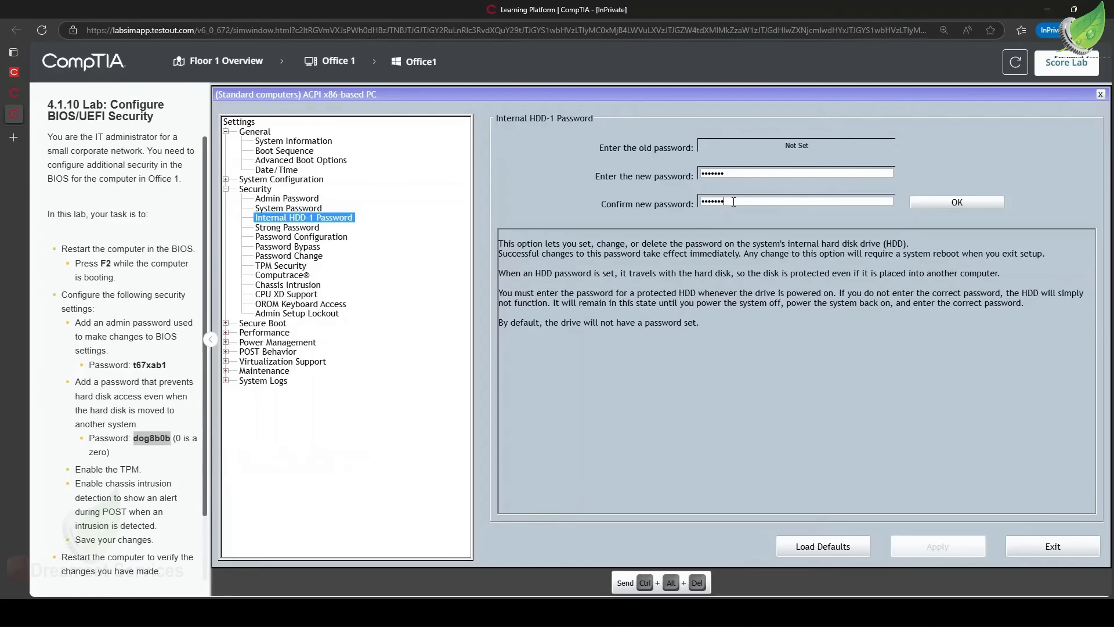
left_click(933, 202)
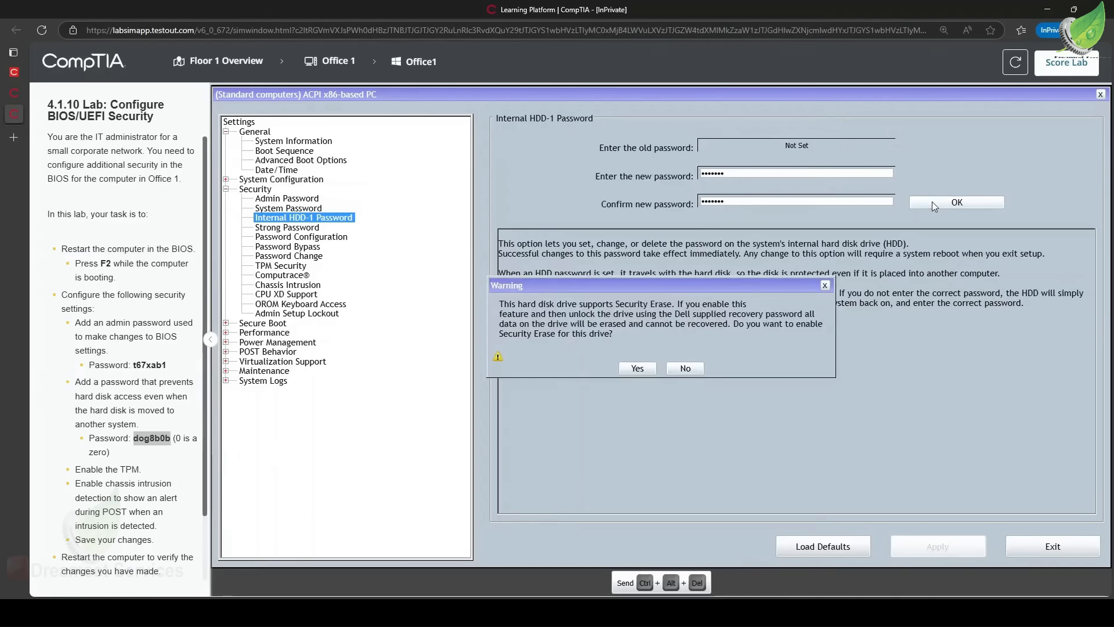
left_click(640, 369)
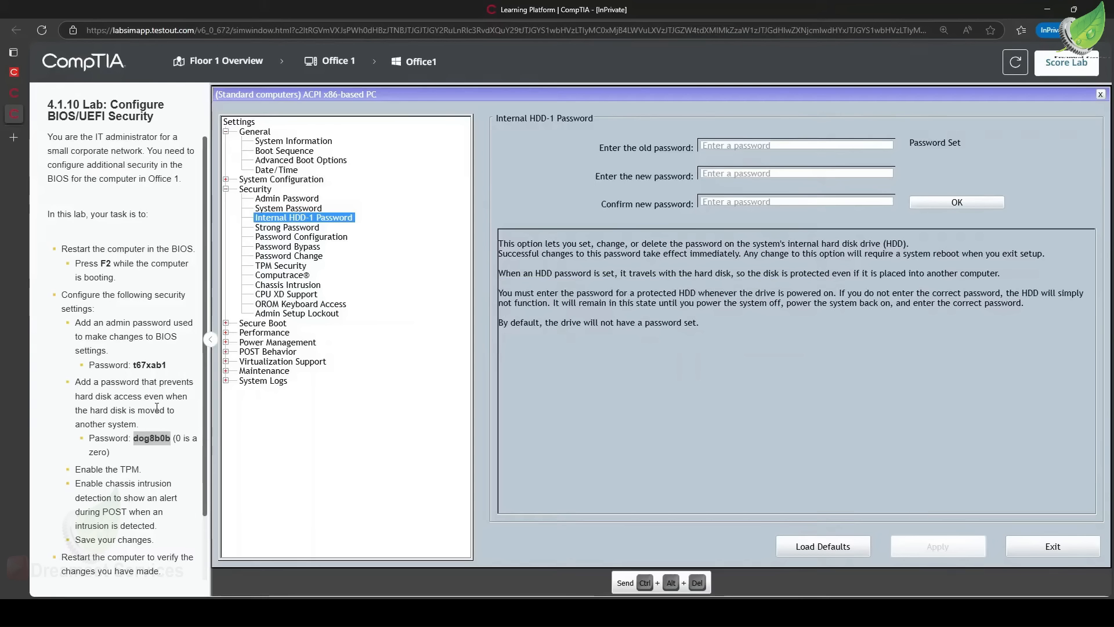
Enable TPM Security, select Activate, and apply the TPM changes.
left_click(269, 267)
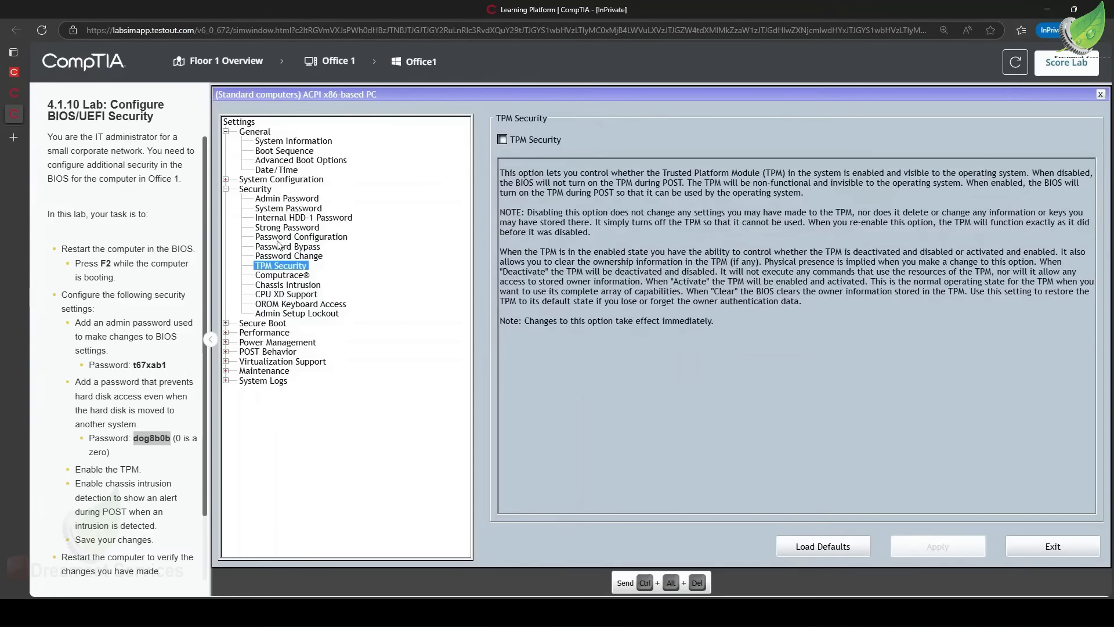
left_click(502, 140)
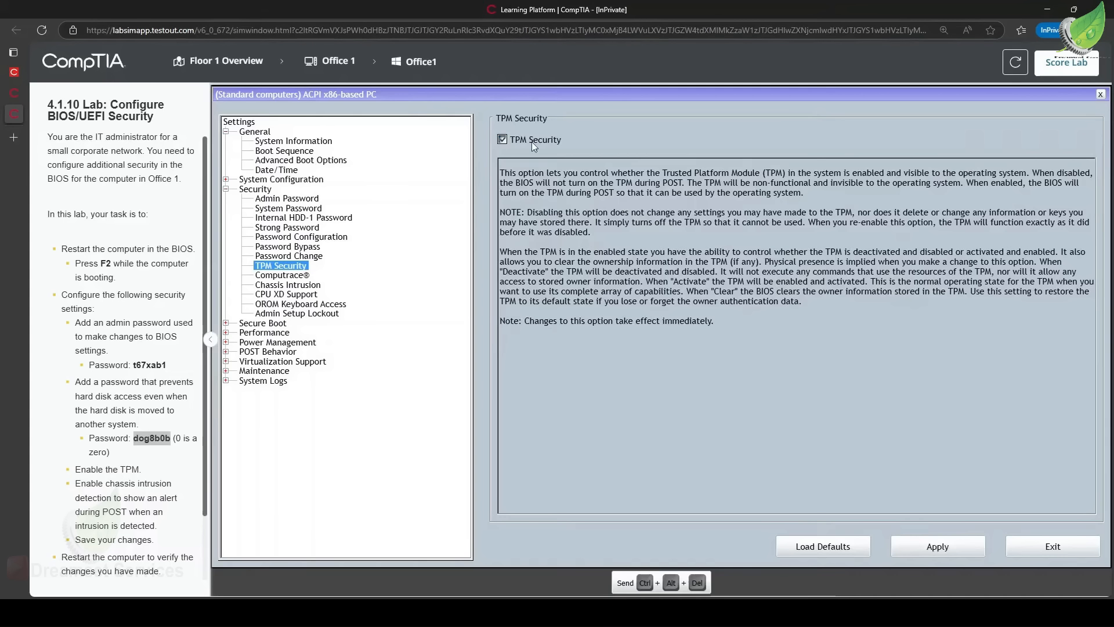
left_click(942, 551)
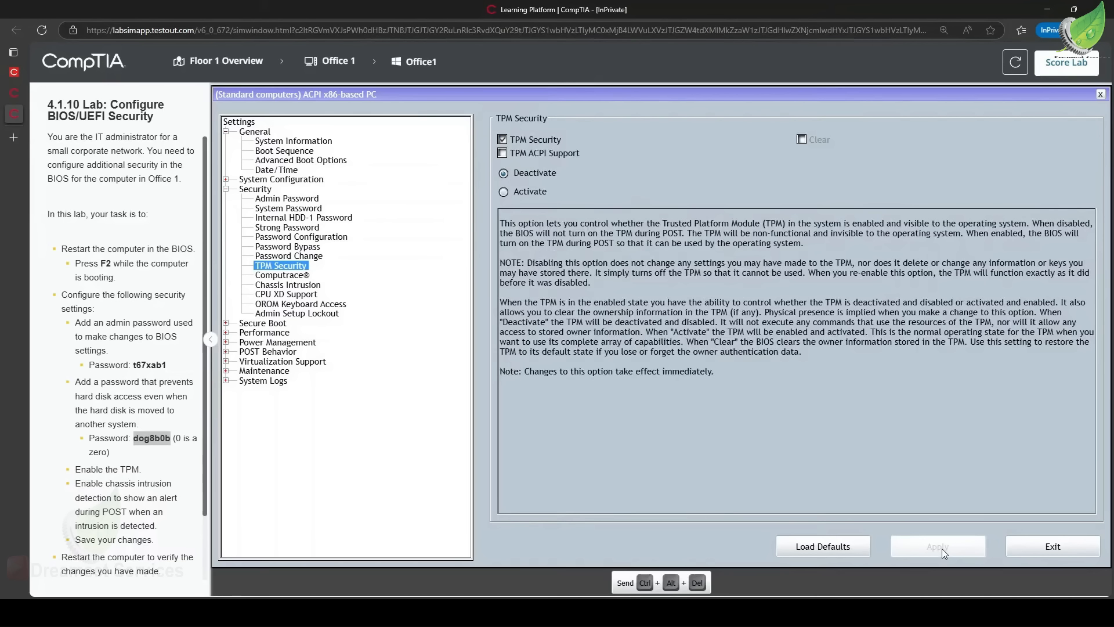
left_click(516, 196)
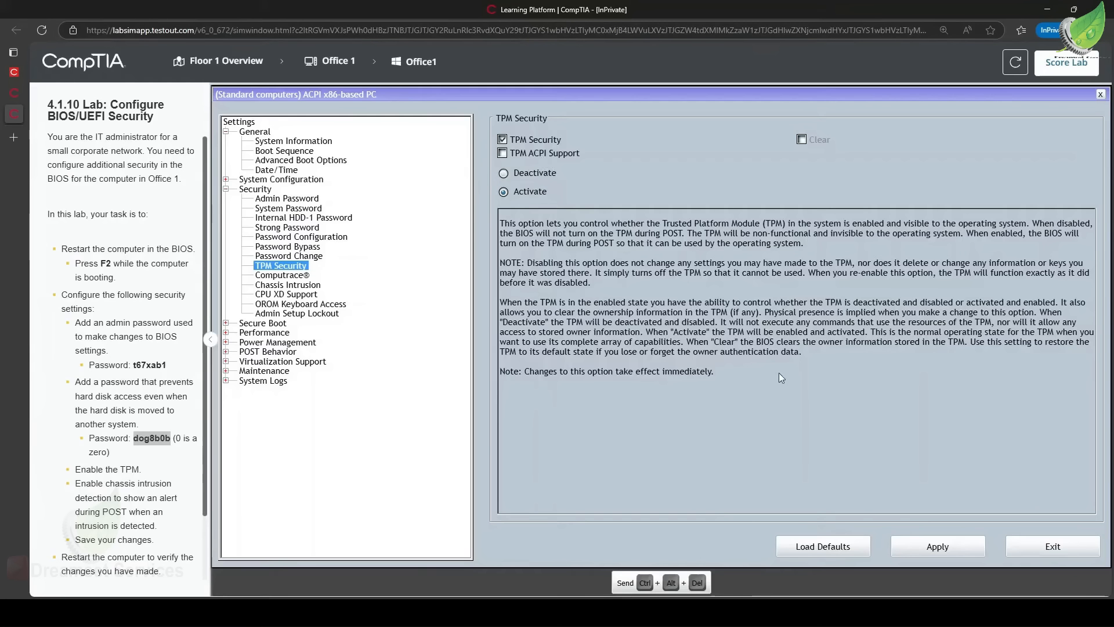
left_click(955, 548)
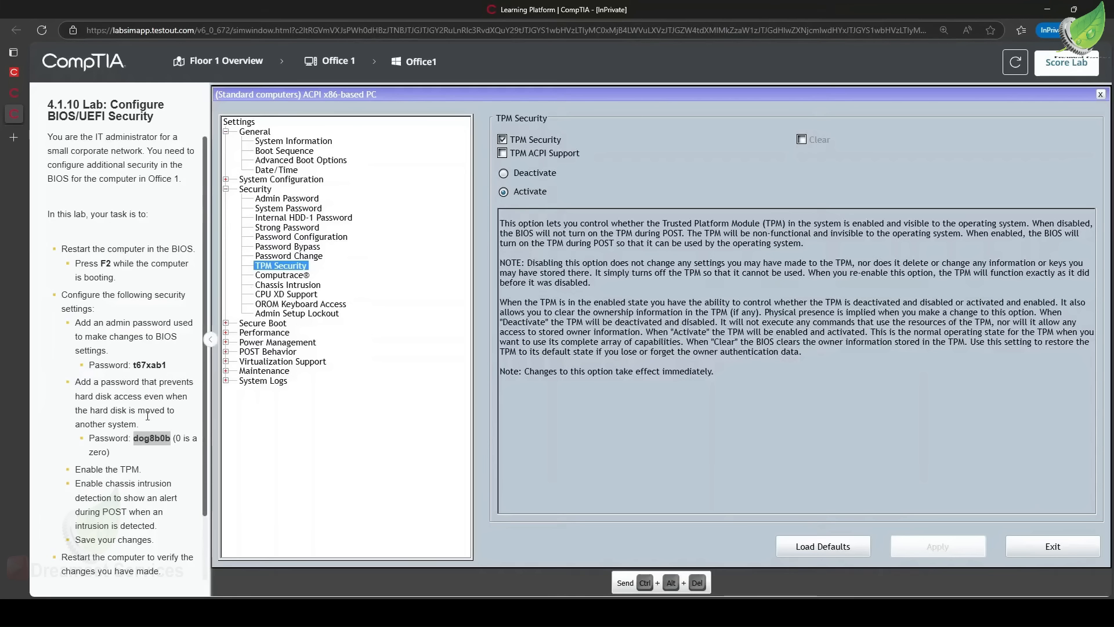
Set Chassis Intrusion to Enable and apply the change.
left_click_drag(81, 484, 172, 481)
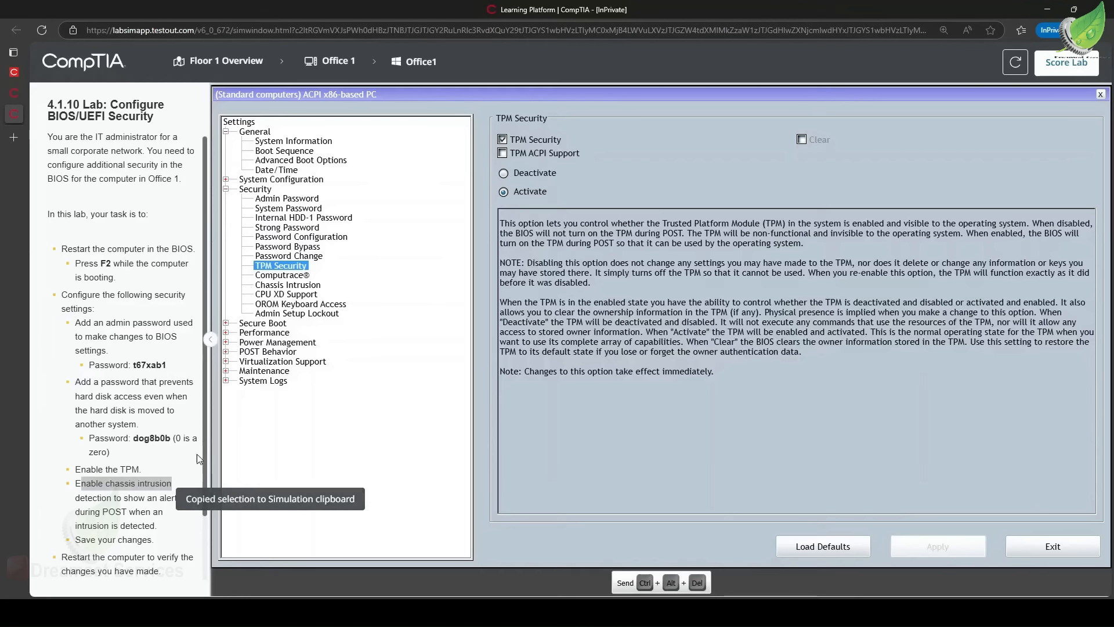
left_click(309, 285)
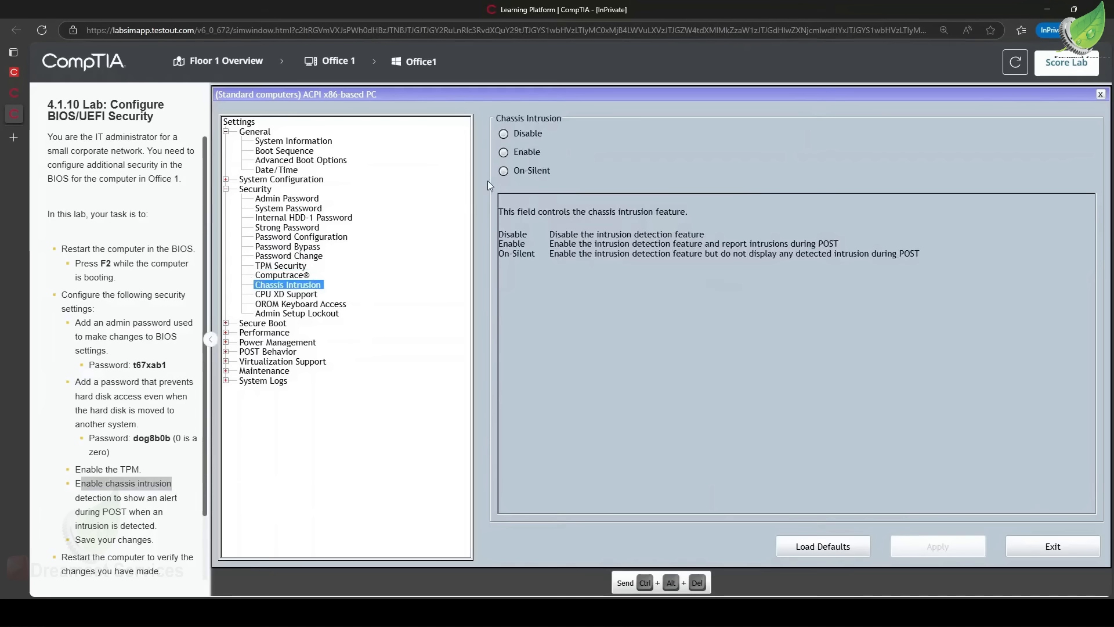
left_click(517, 153)
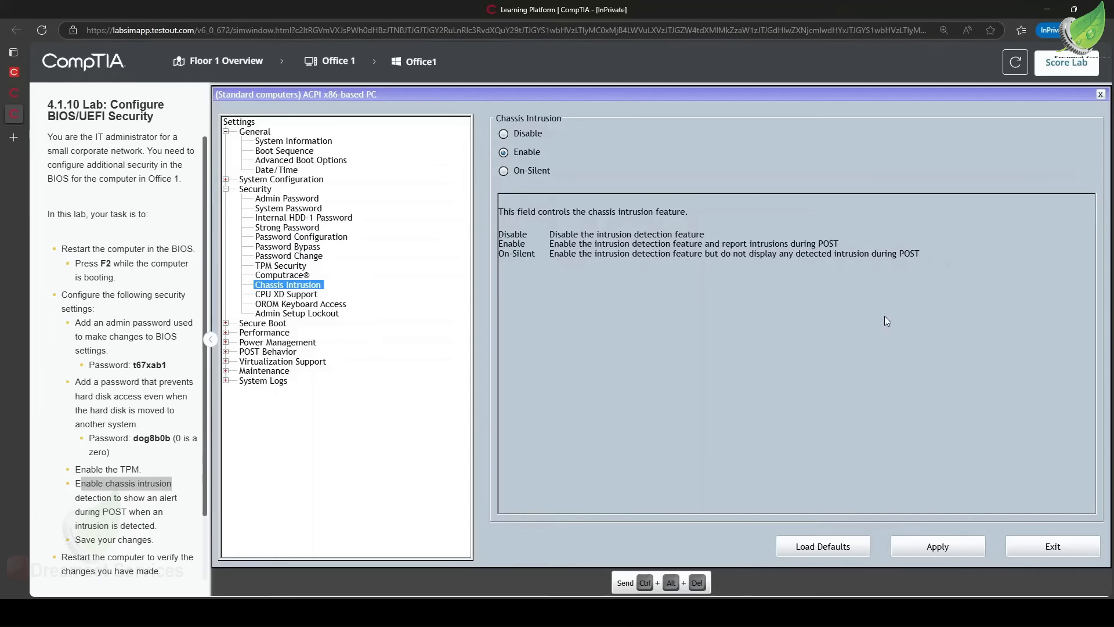
left_click(957, 556)
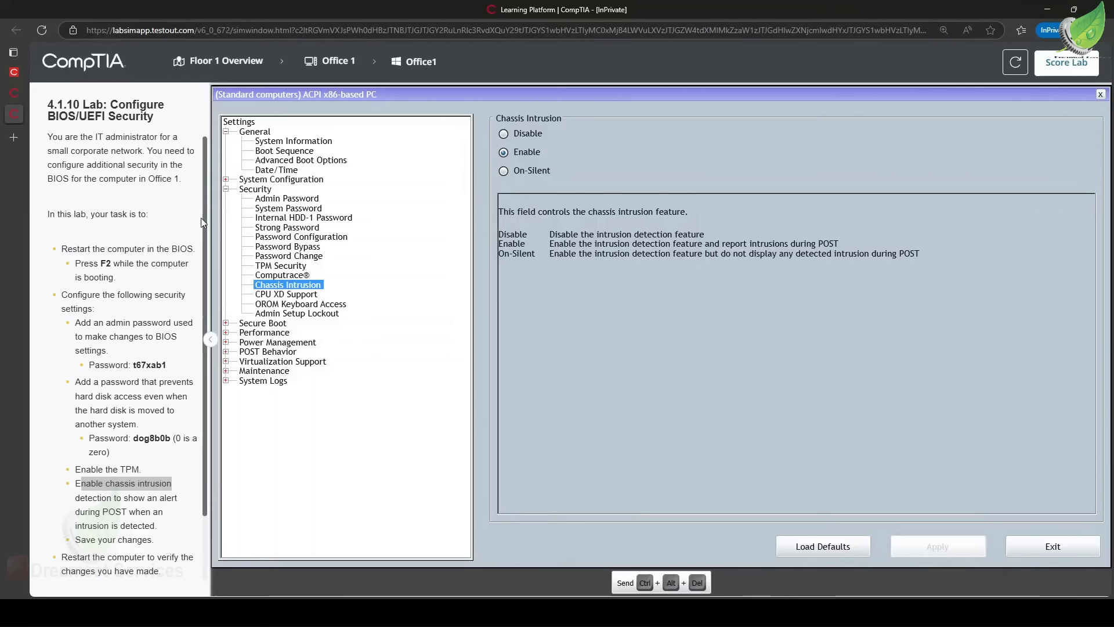
Exit the BIOS setup and restart the computer with Ctrl+Alt+Del.
scroll(102, 293, "down", 2)
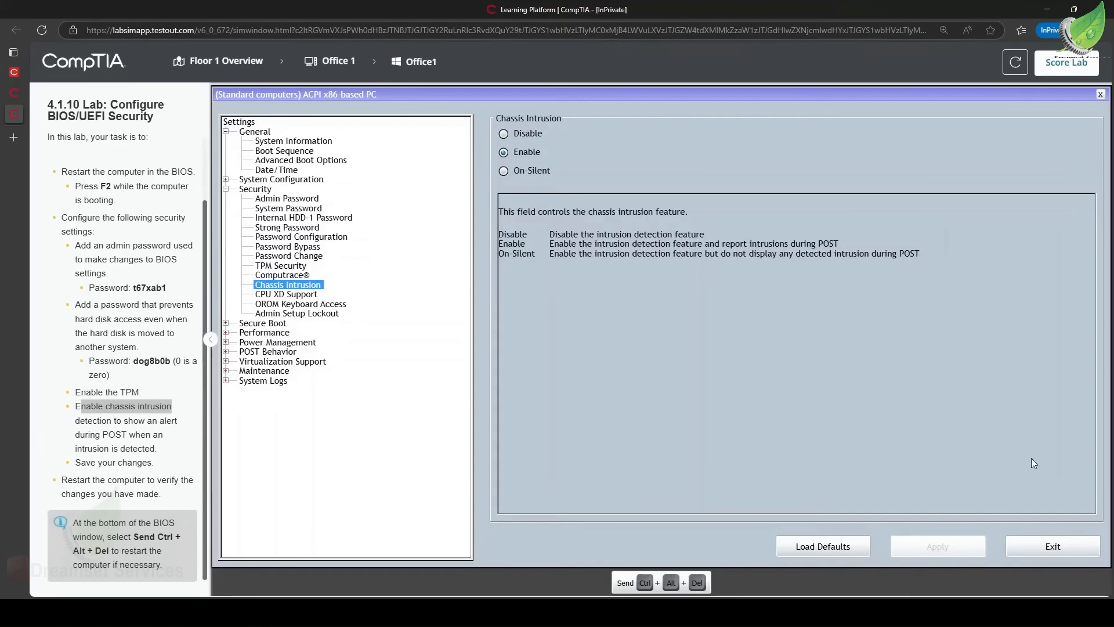
left_click(1050, 544)
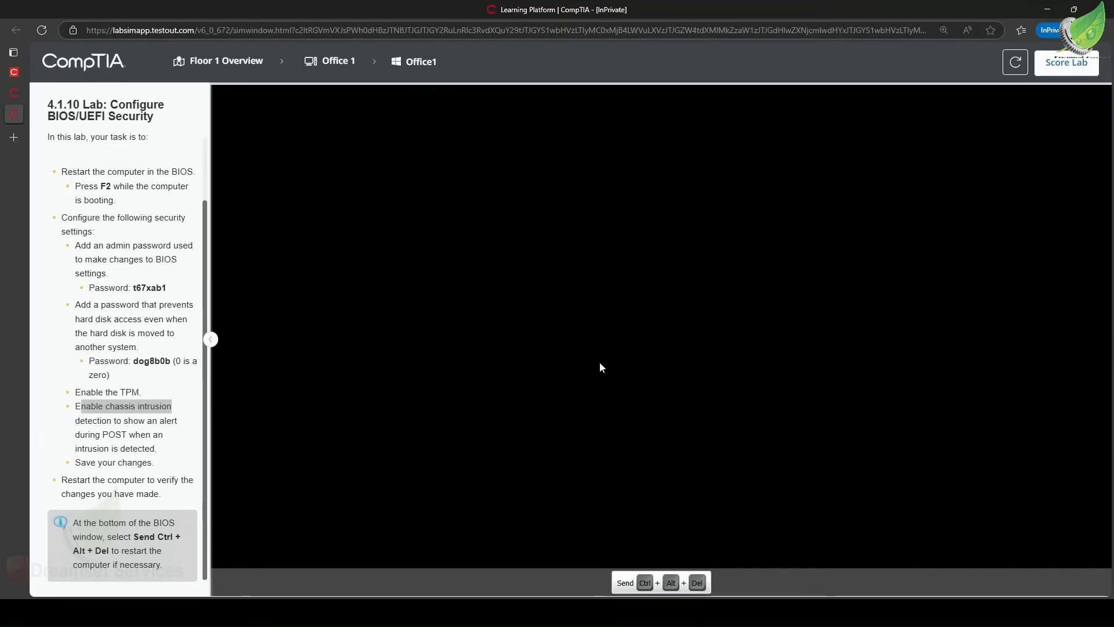
left_click(631, 583)
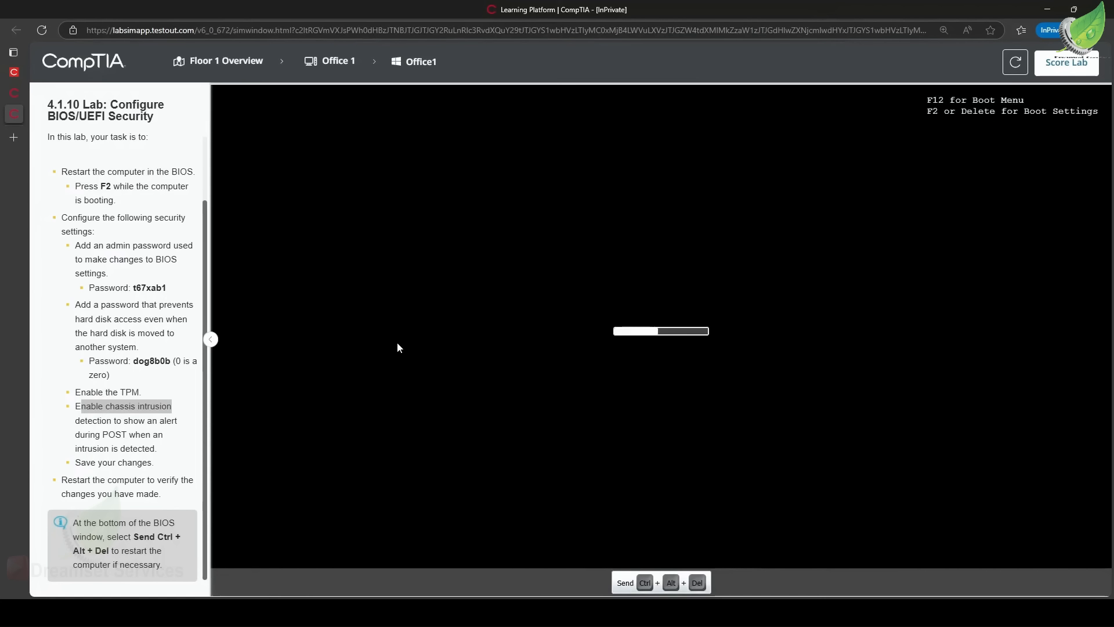
Enter BIOS setup during boot and unlock it by entering the admin password from the task instructions.
key("F2")
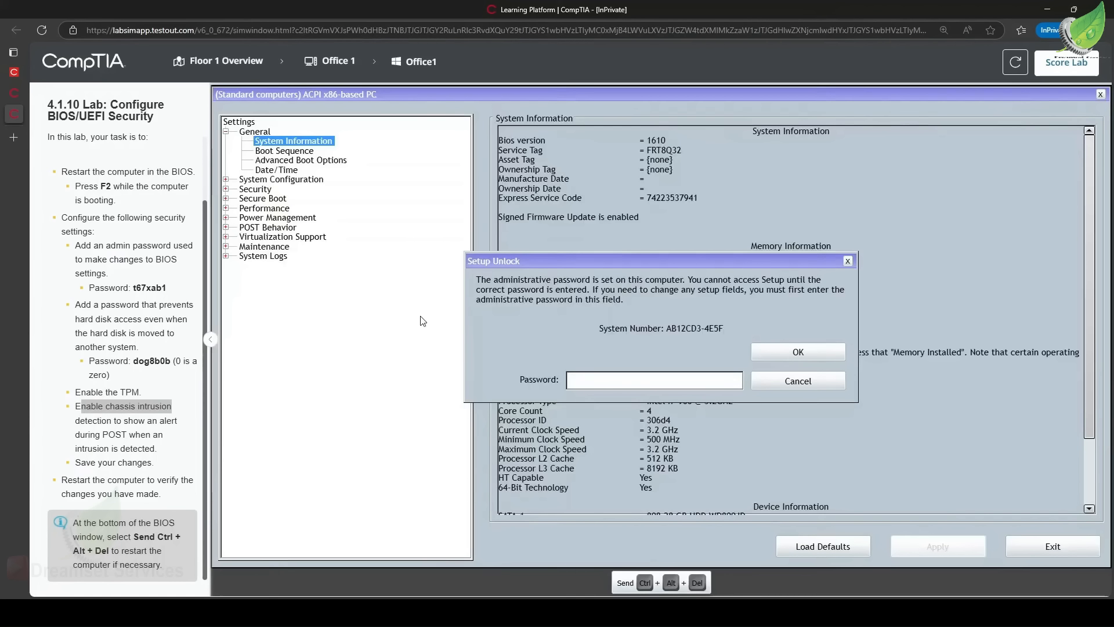
scroll(137, 291, "up", 2)
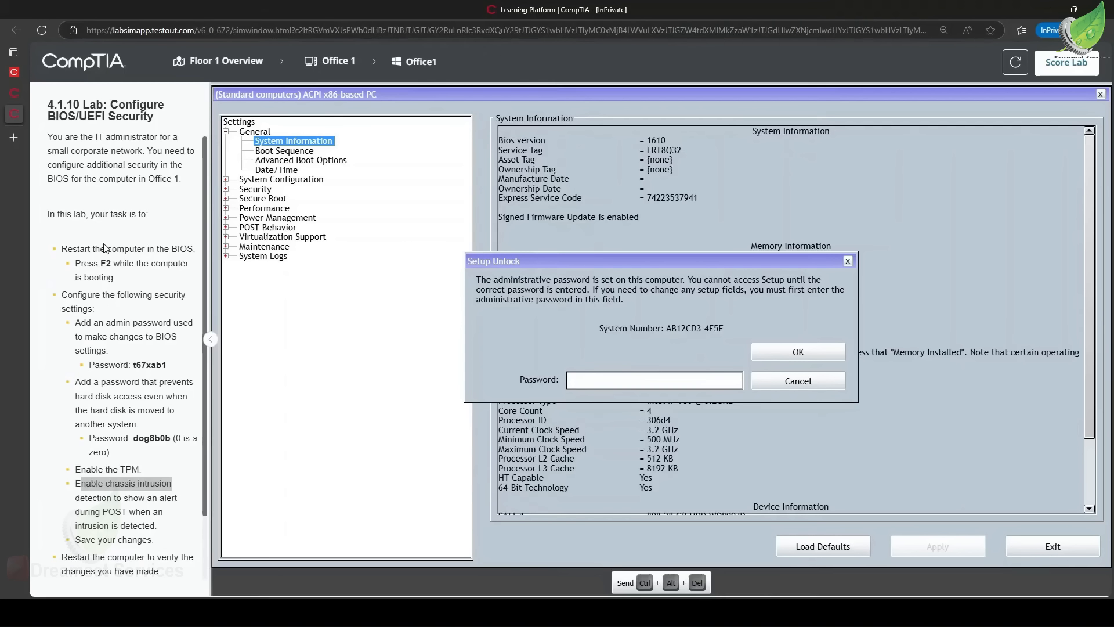
left_click_drag(128, 365, 157, 365)
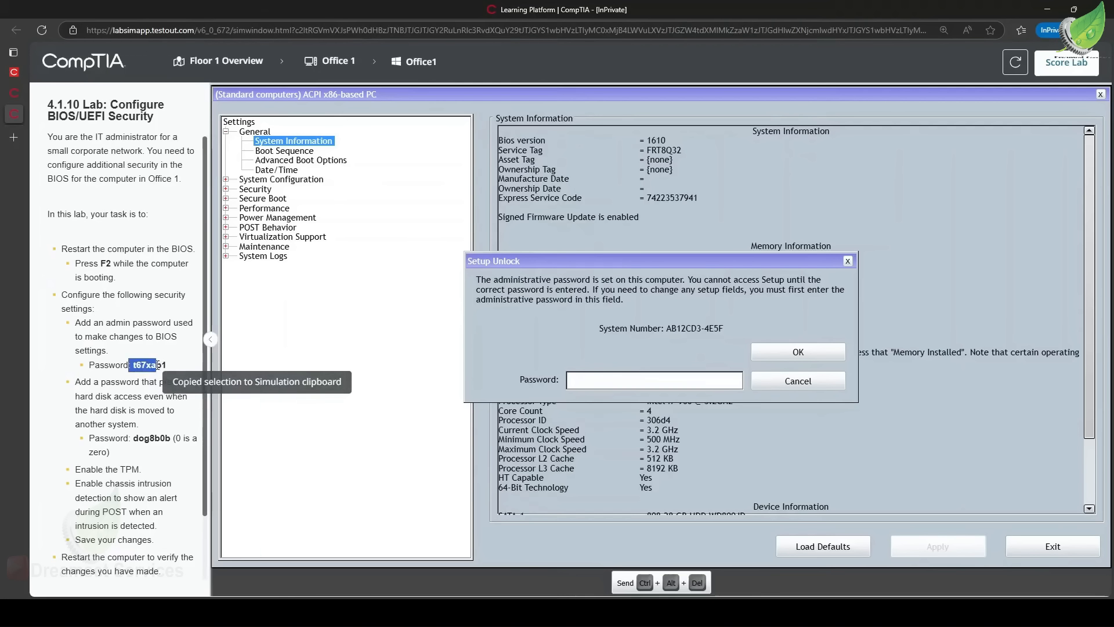
mouse_move(156, 365)
left_mouse_down()
mouse_move(167, 365)
mouse_move(134, 367)
left_mouse_up()
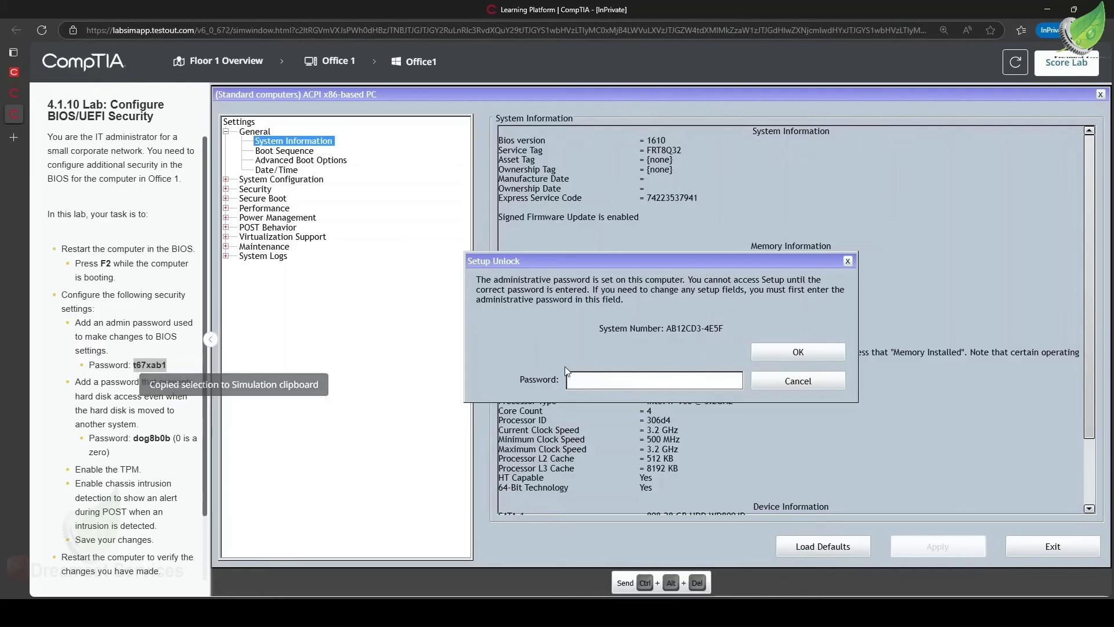
left_click(603, 381)
key("ctrl+v")
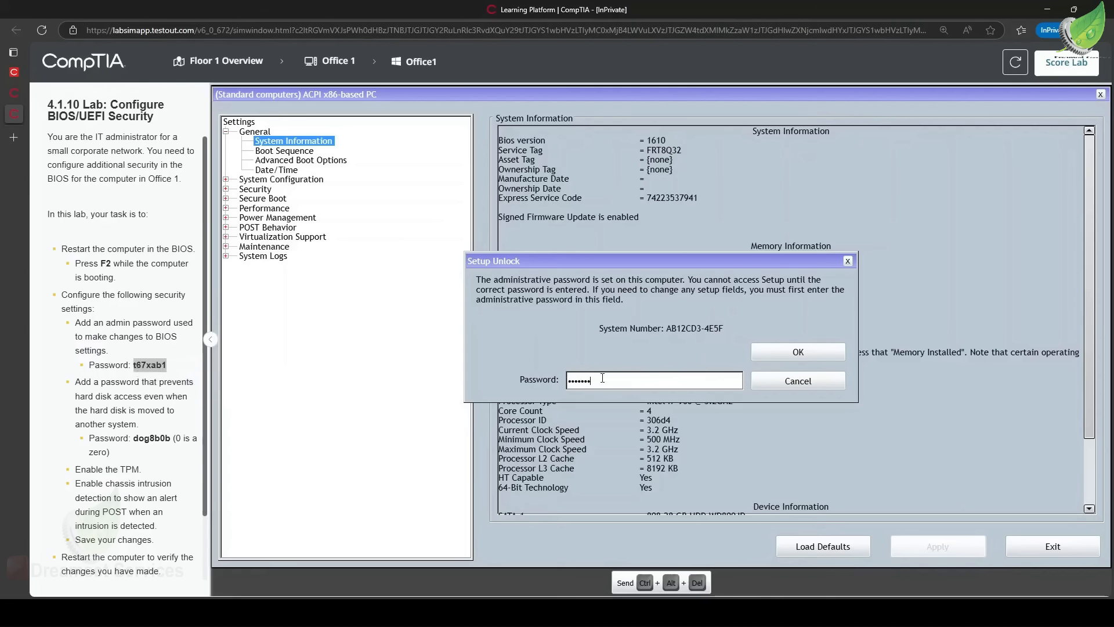
left_click(784, 352)
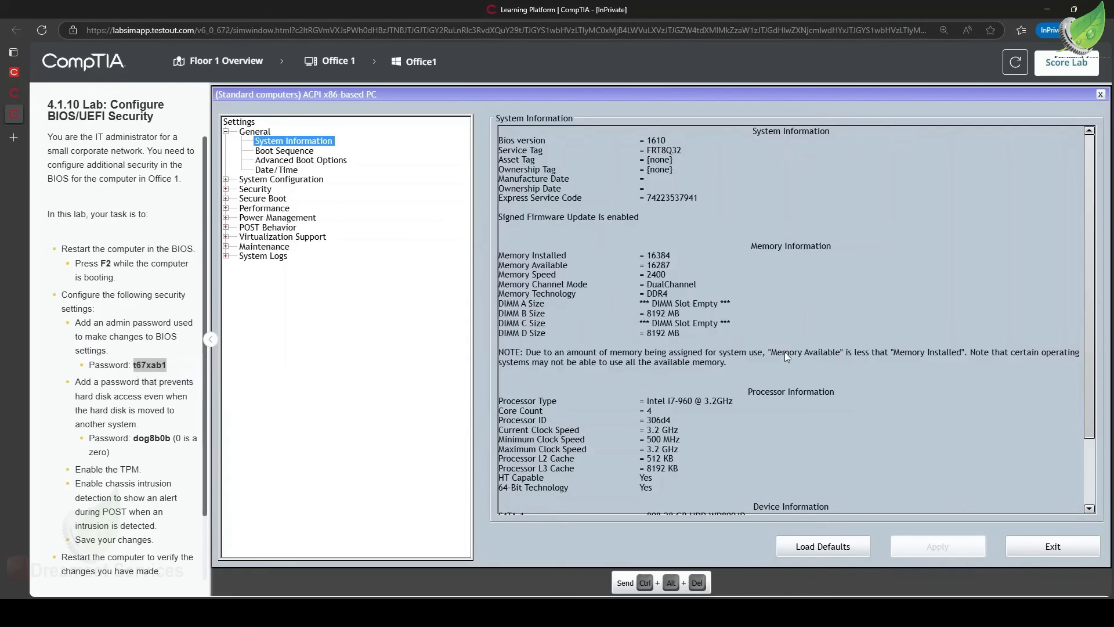
Exit setup and enter the hard drive password at the boot-time security prompt.
left_click(1039, 547)
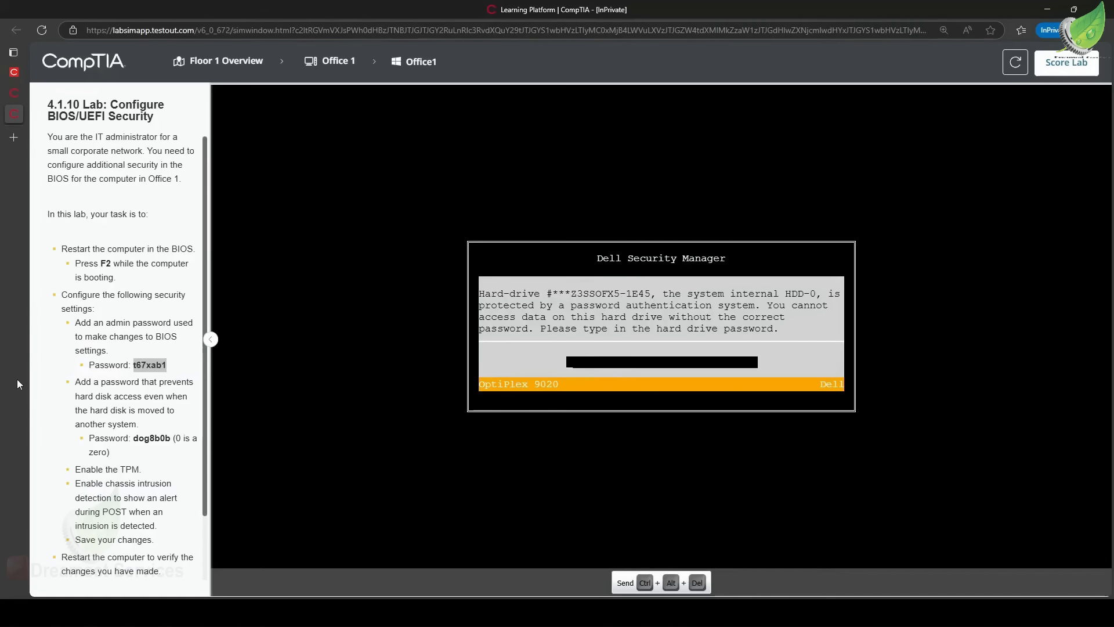
left_click_drag(75, 382, 192, 428)
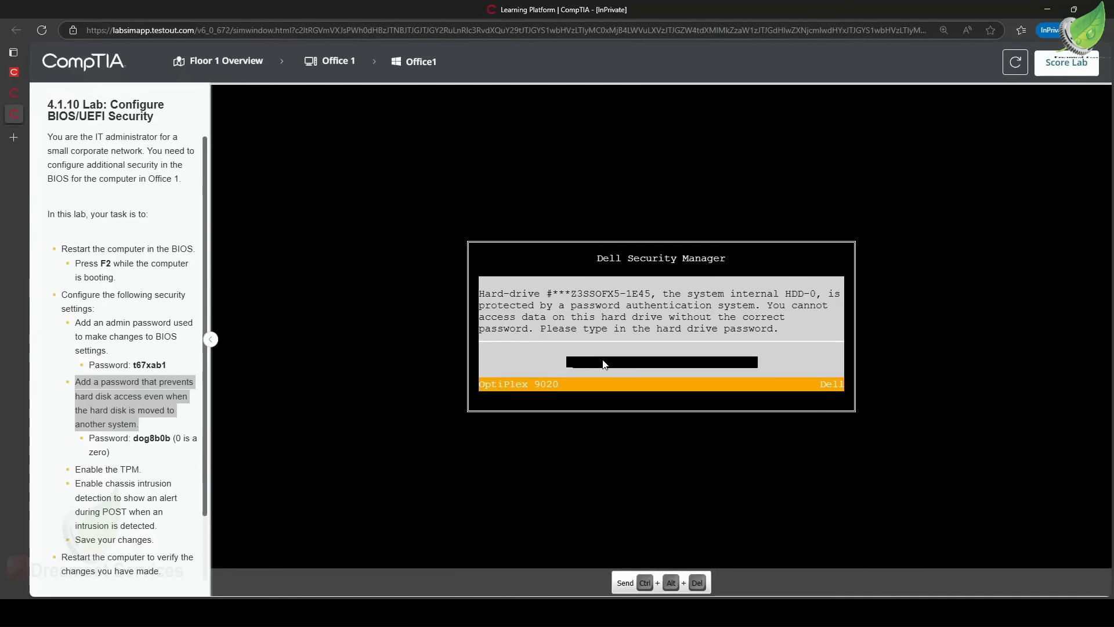
type("og")
type("8b0b")
key("Return")
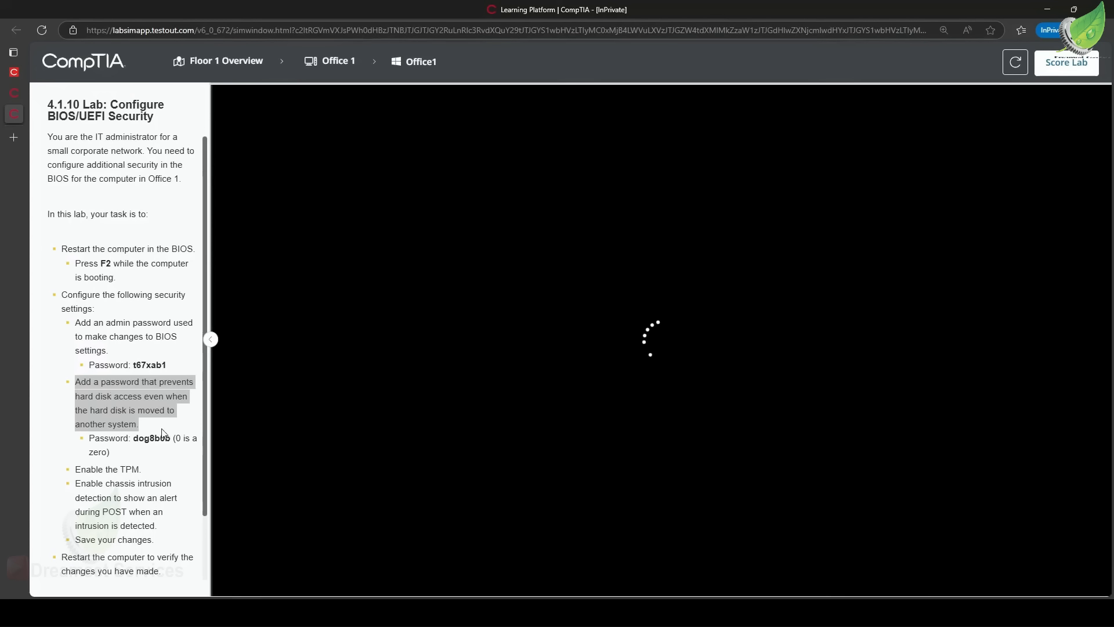
Open Device Manager from the Start button's context menu once Windows has loaded.
scroll(162, 434, "down", 1)
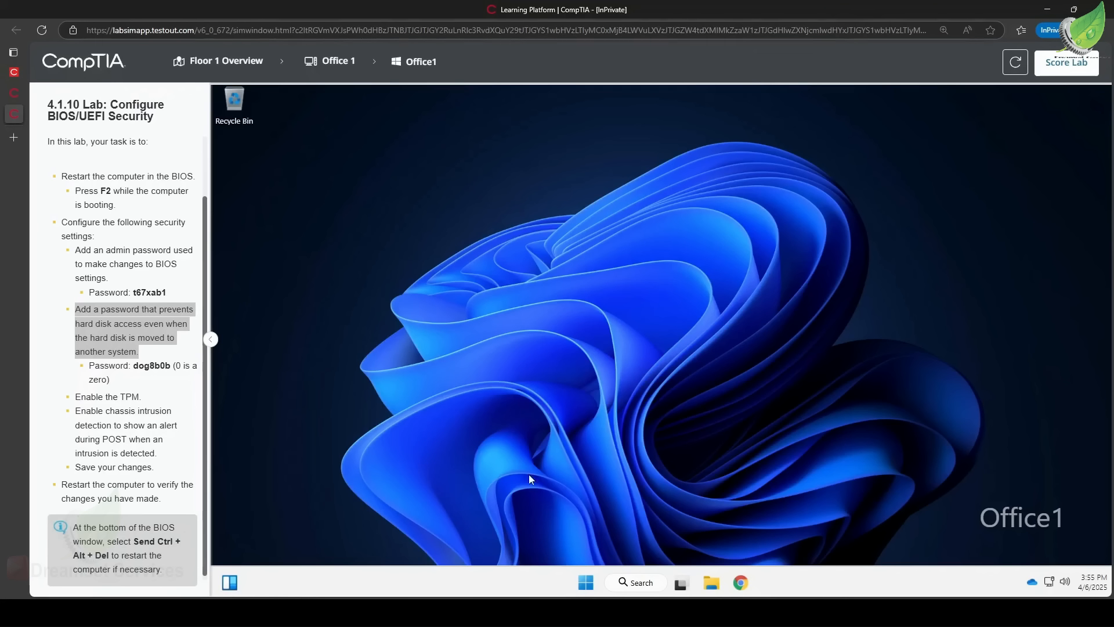
right_click(584, 582)
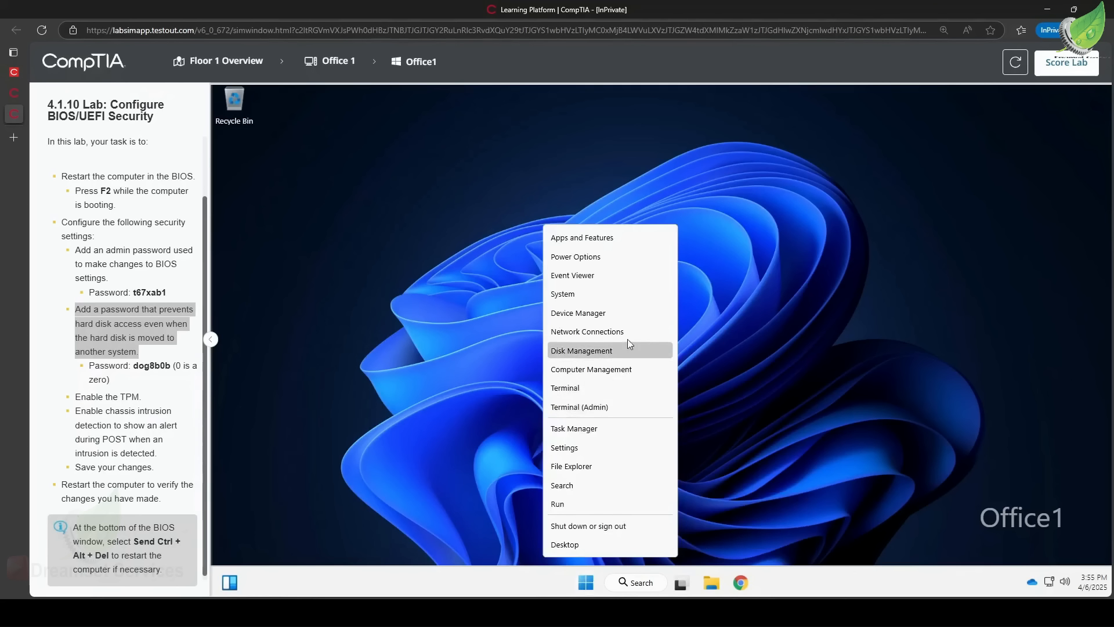
left_click(614, 309)
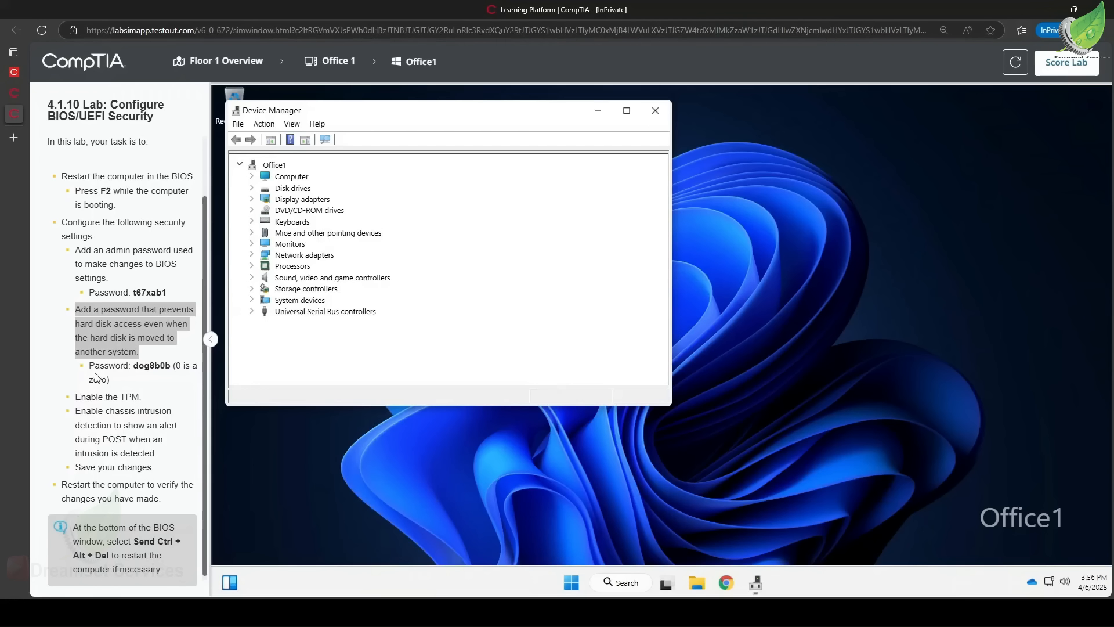
left_click_drag(95, 366, 136, 370)
key("ctrl+c")
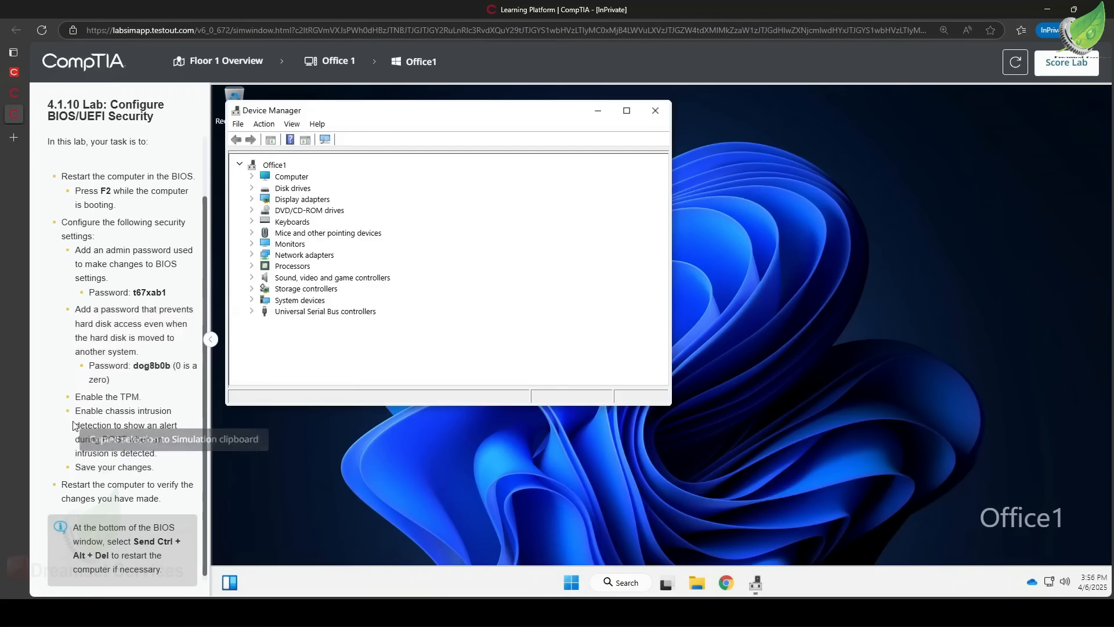
left_click_drag(81, 412, 118, 416)
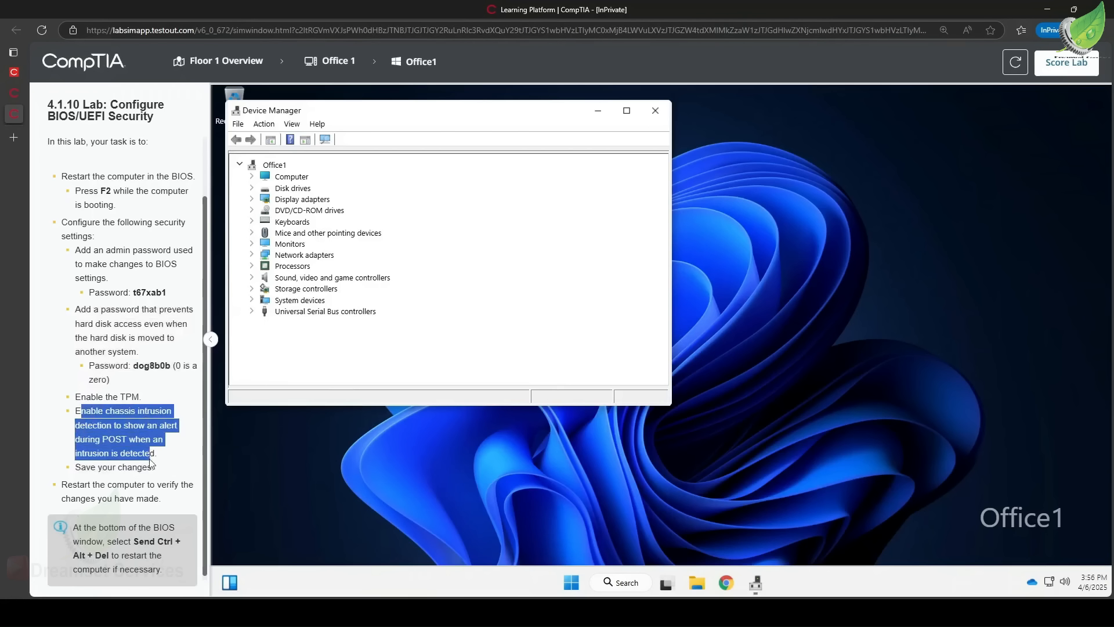
key("ctrl+c")
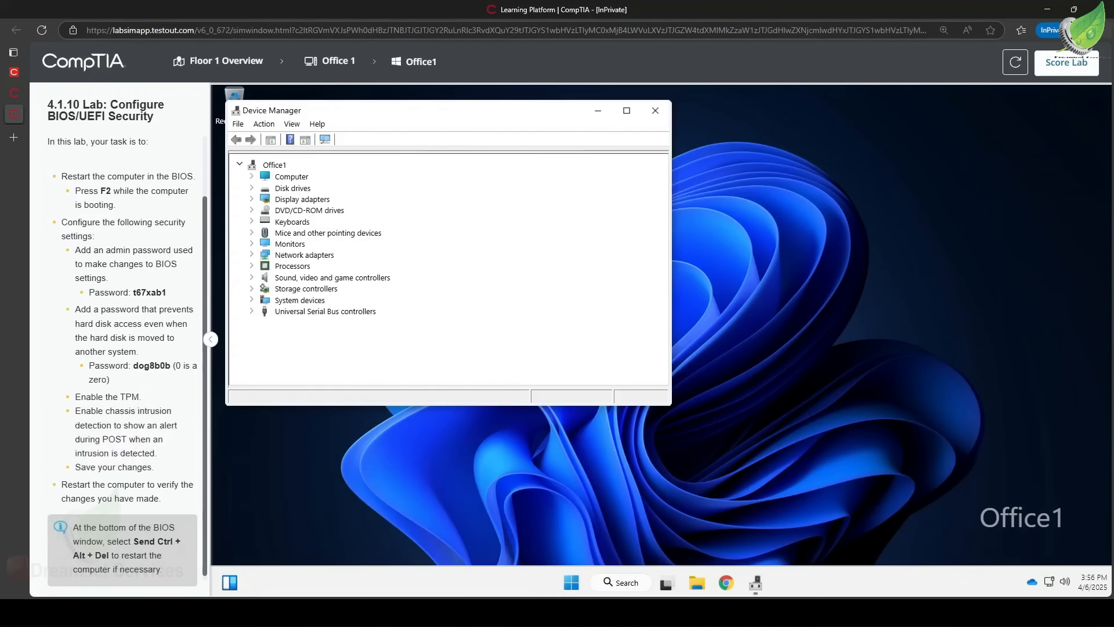
Submit the lab for scoring and confirm the submission.
left_click(1083, 66)
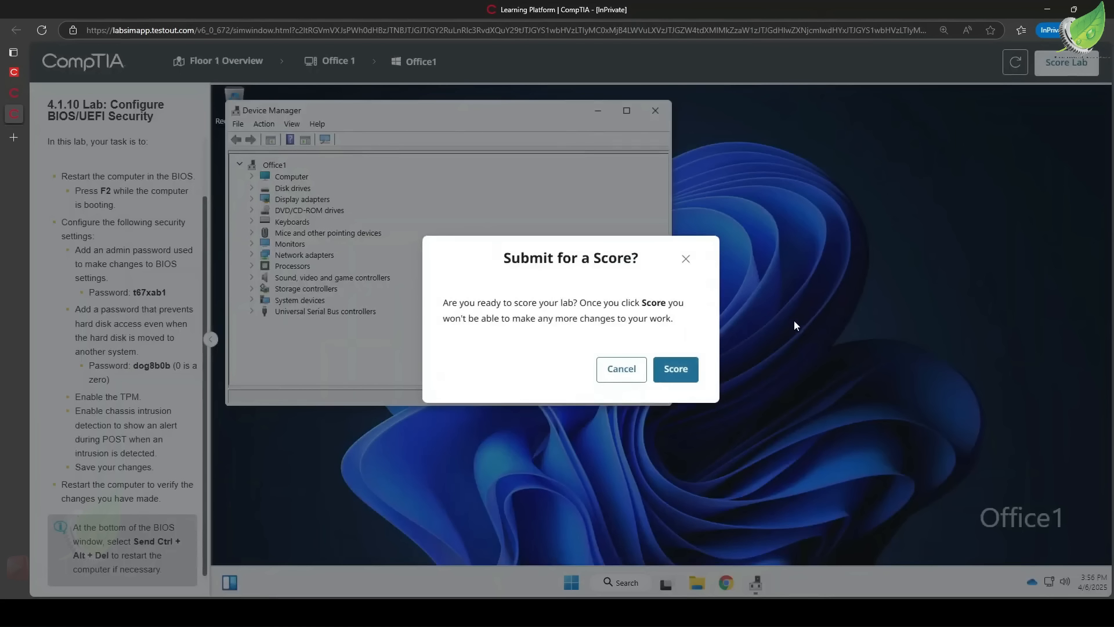
left_click(675, 370)
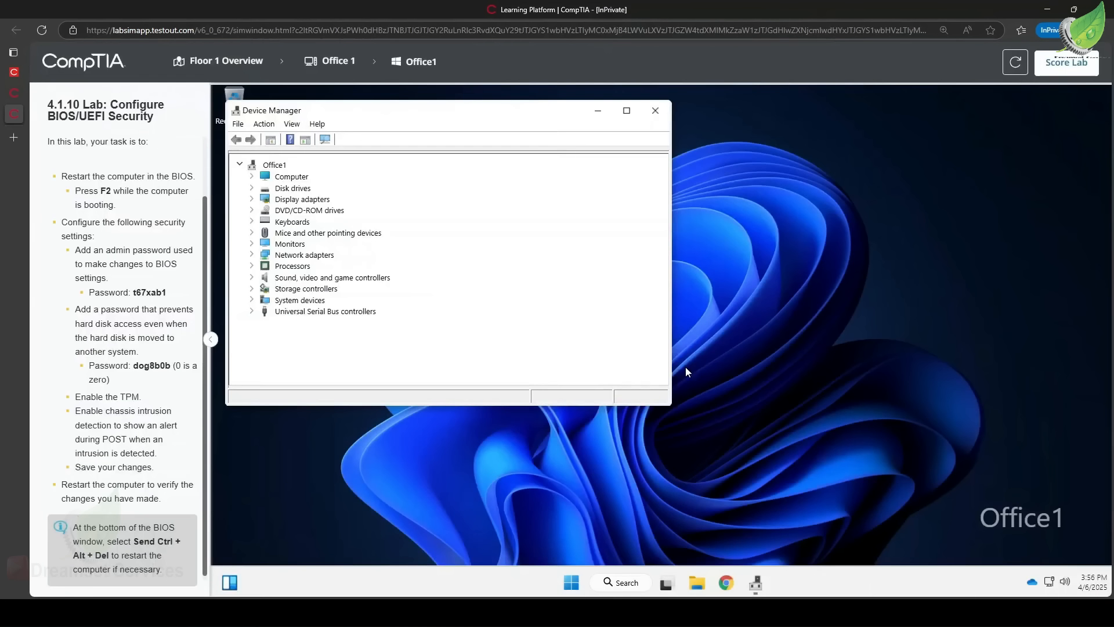